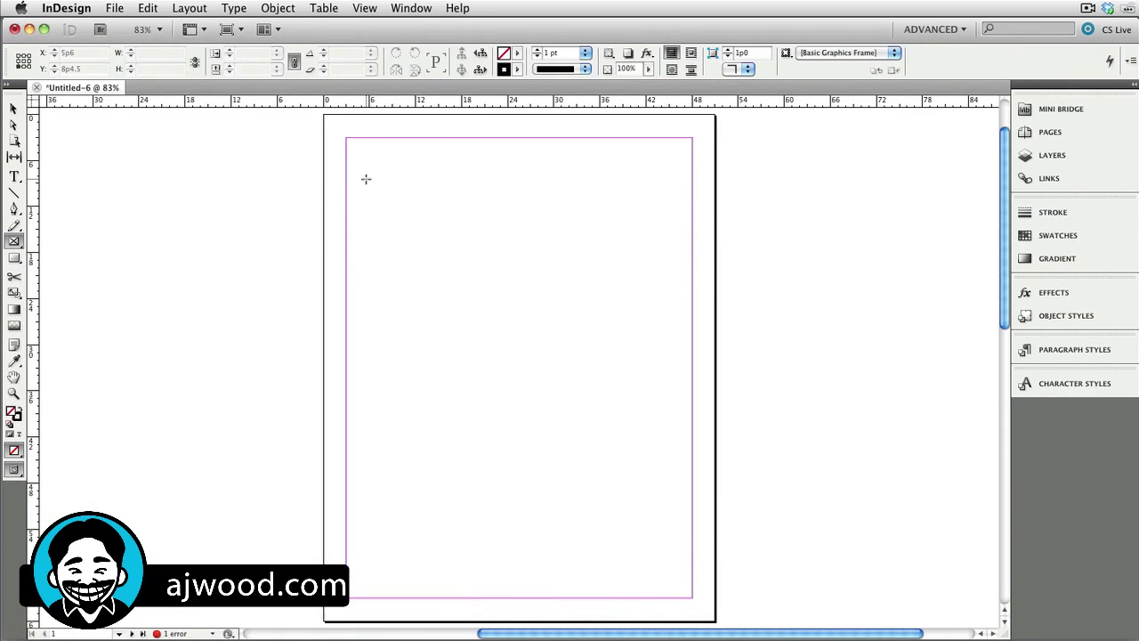
Draw several empty graphics frames across the page, undoing a couple of misplaced ones.
drag(362, 154, 430, 285)
key(super+z)
drag(469, 174, 573, 286)
drag(586, 183, 692, 331)
drag(361, 348, 453, 499)
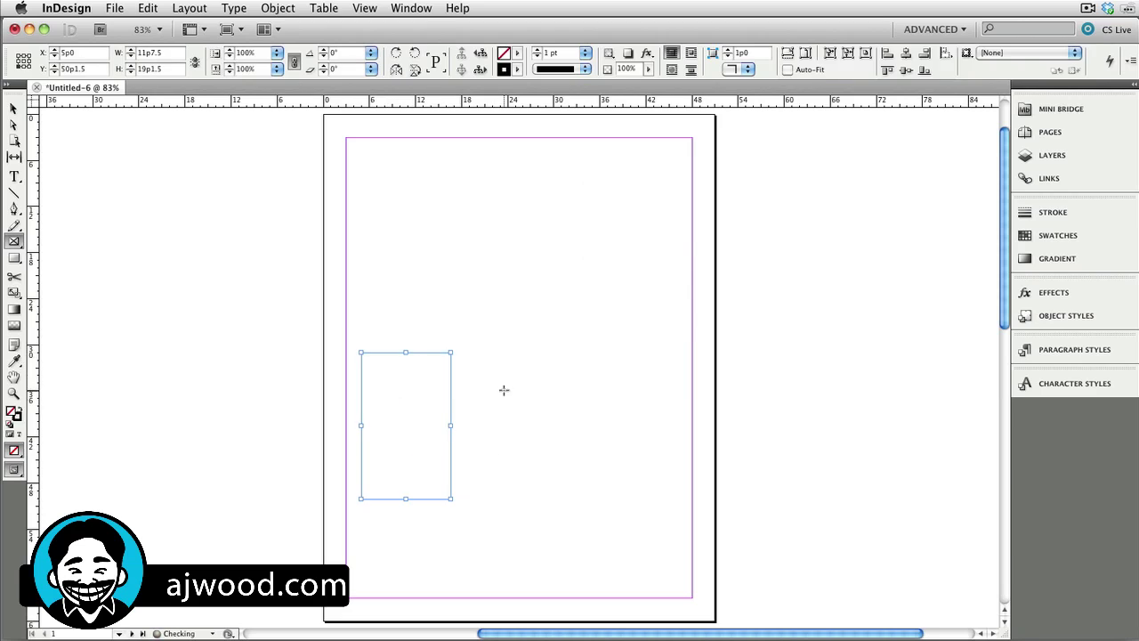
drag(501, 382, 623, 532)
key(super+z)
drag(483, 270, 531, 344)
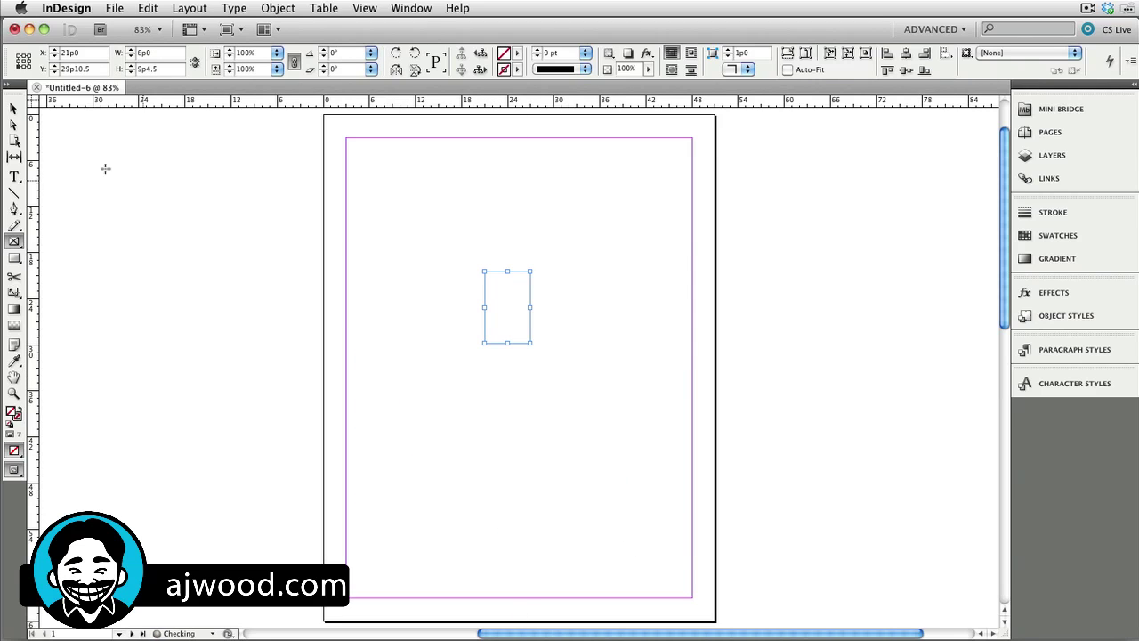
Draw text frames on the page, undoing several attempts before placing one.
click(14, 176)
drag(368, 165, 437, 305)
key(super+z)
drag(460, 359, 526, 465)
key(super+z)
drag(517, 275, 590, 386)
key(super+z)
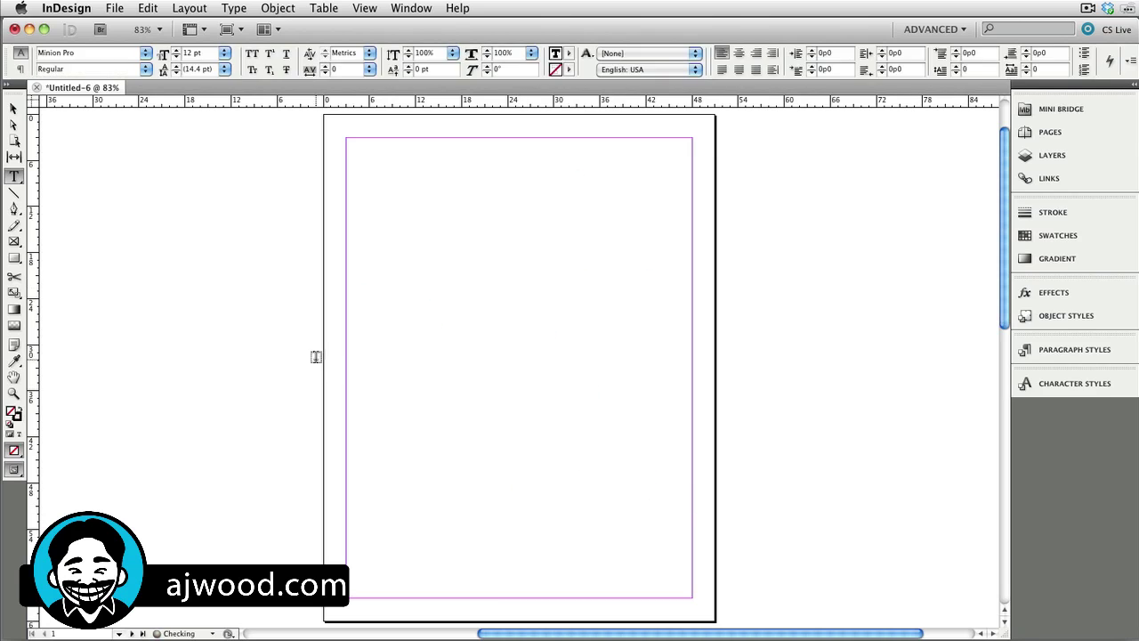
drag(380, 350, 380, 349)
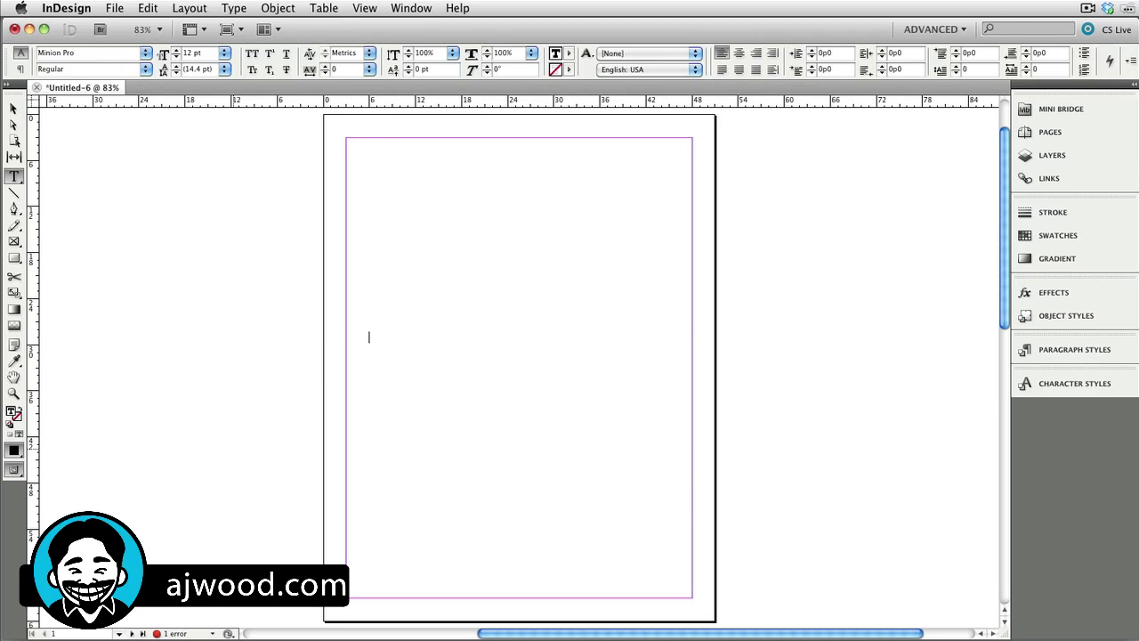
Delete all frames, restore them with undo, and shorten the upper-right text frame so text overflows.
key(Escape)
key(super+a)
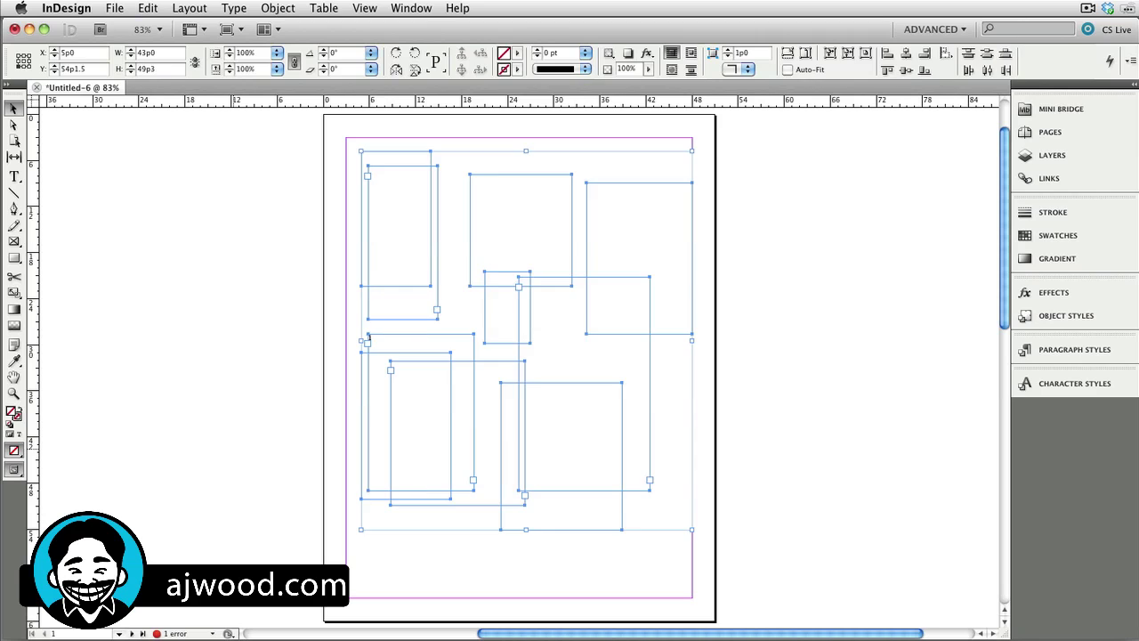
key(Delete)
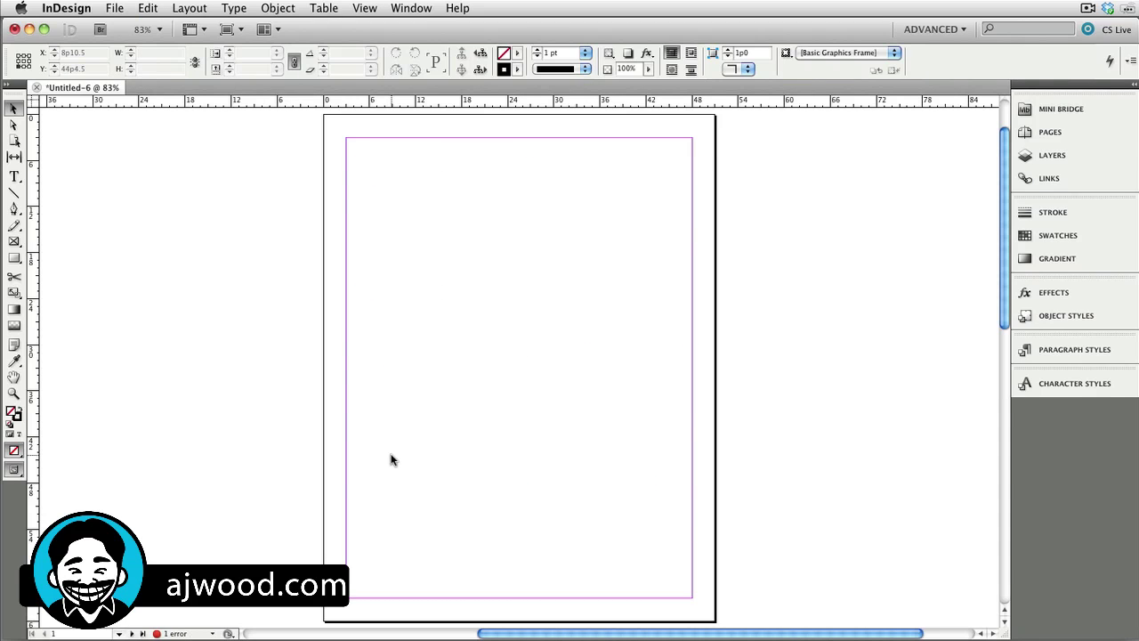
key(super+z)
click(622, 267)
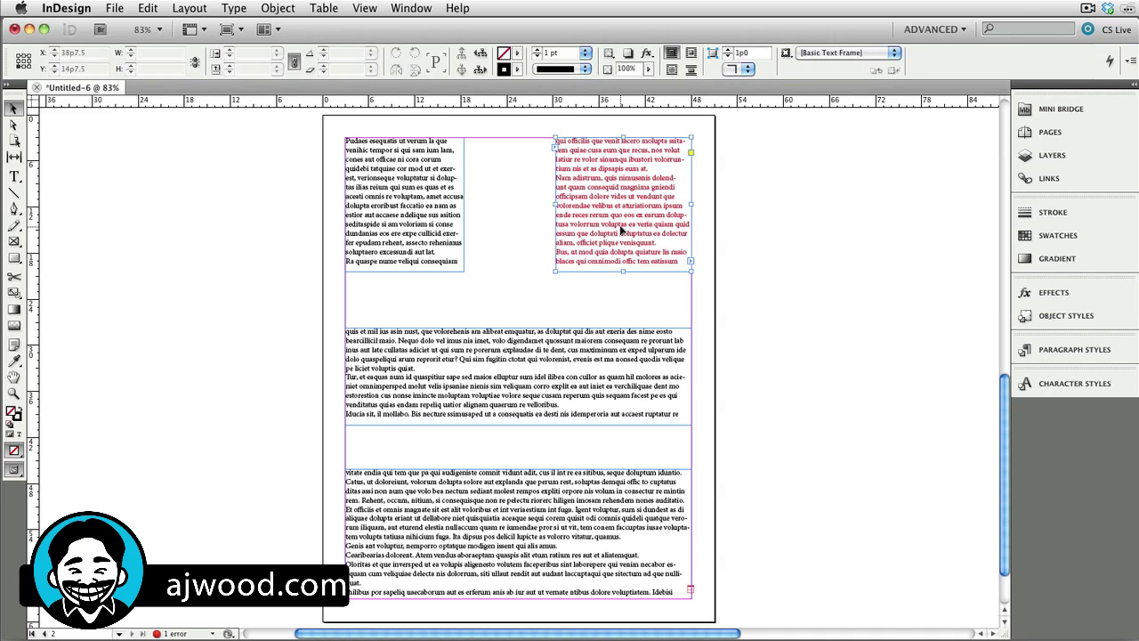
mouse_move(621, 271)
mouse_down()
mouse_move(623, 181)
mouse_move(623, 263)
mouse_up()
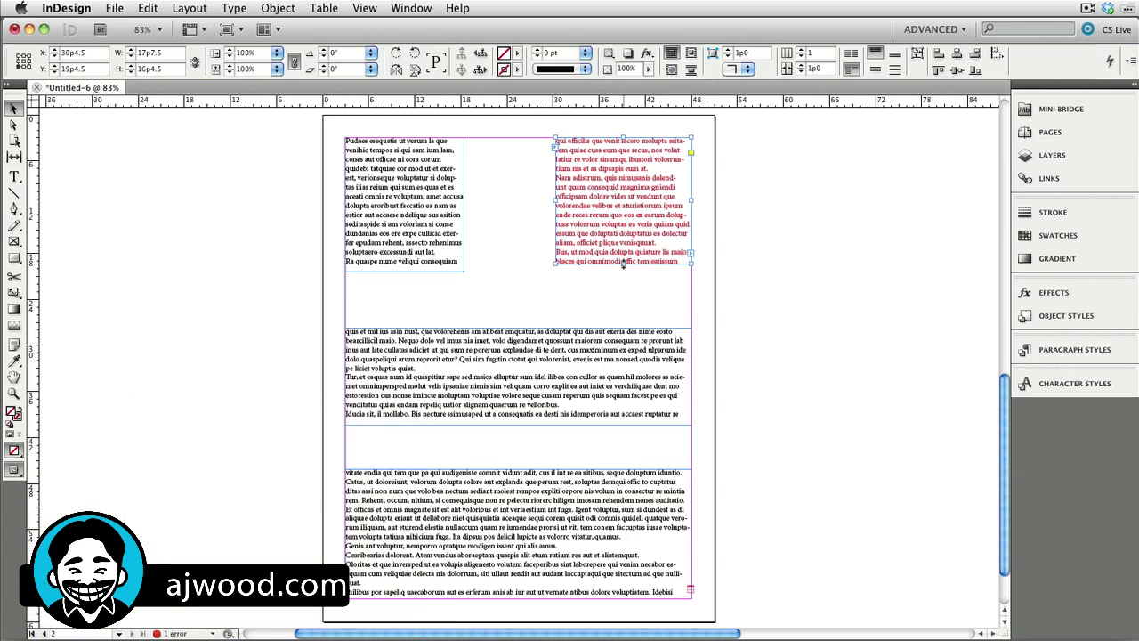
Close Untitled-6 without saving, then check the new-document page width 51p0 and height 66p0.
key(super+w)
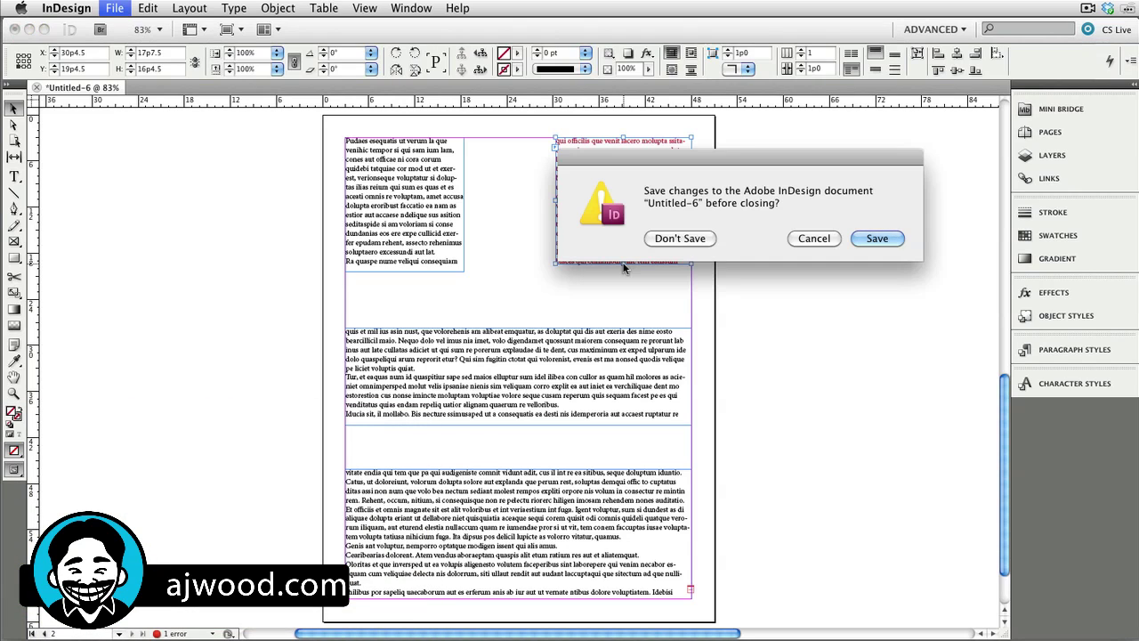
key(Escape)
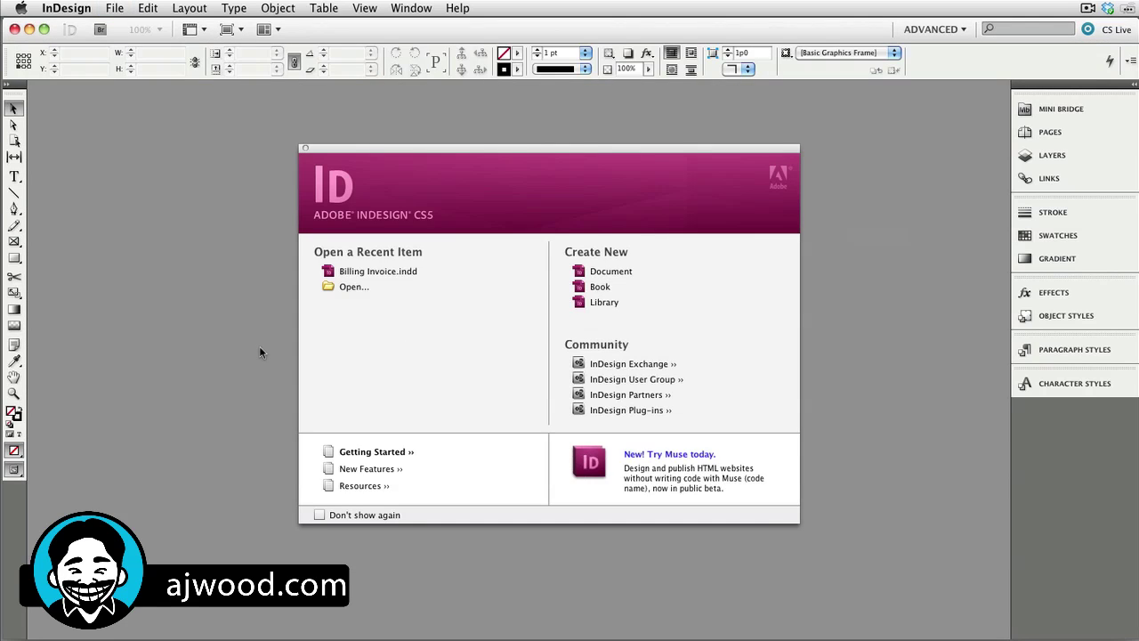
key(super+n)
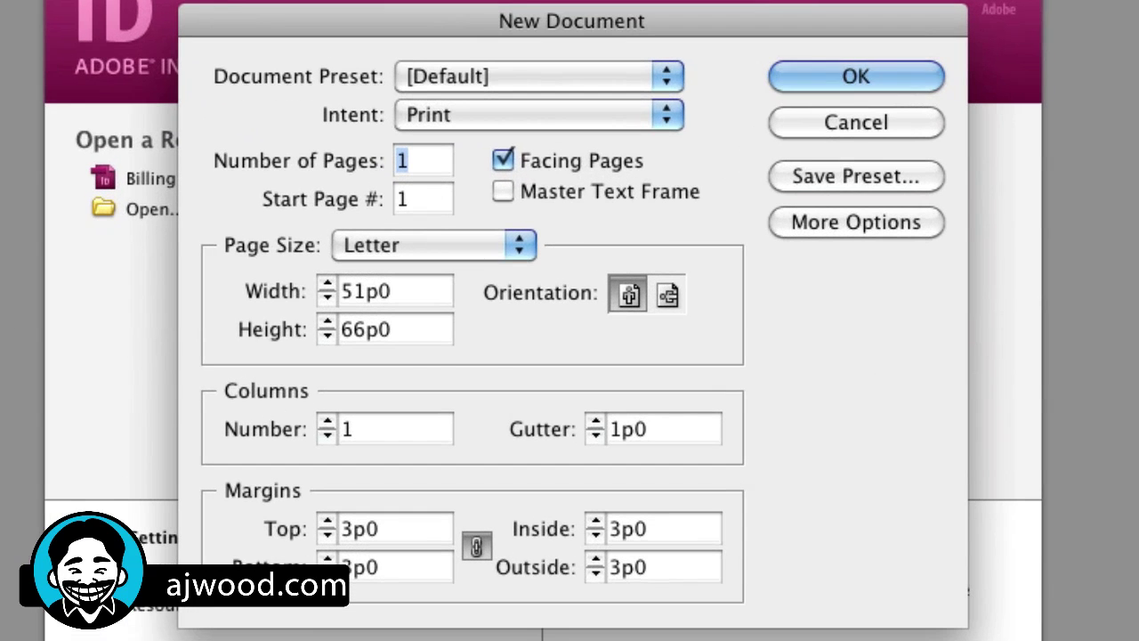
click(419, 292)
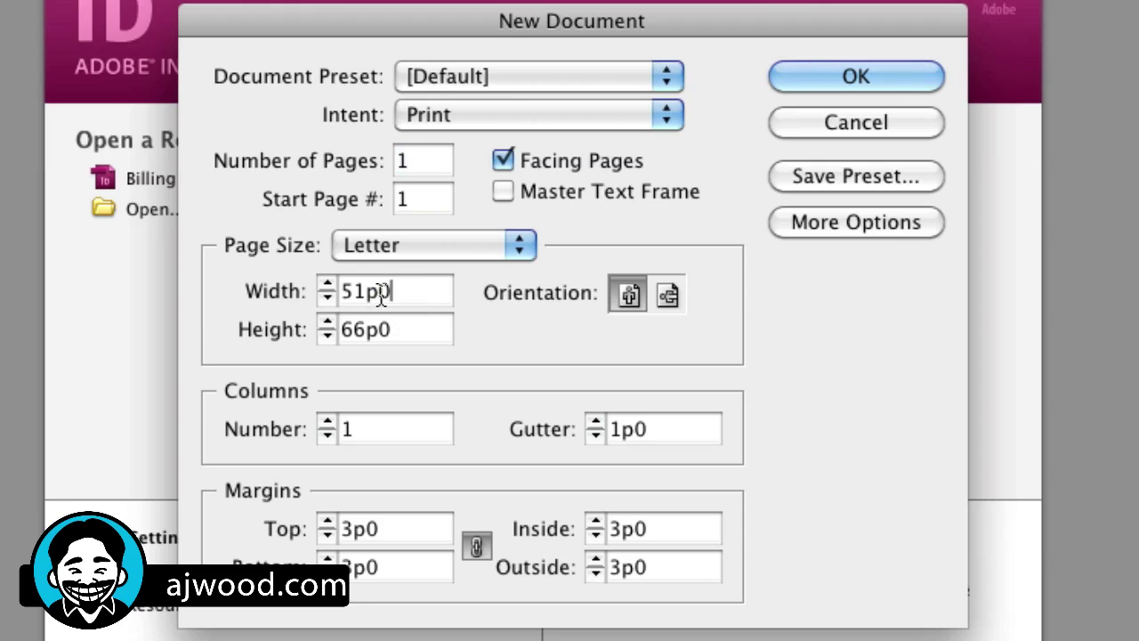
double_click(381, 294)
key(Tab)
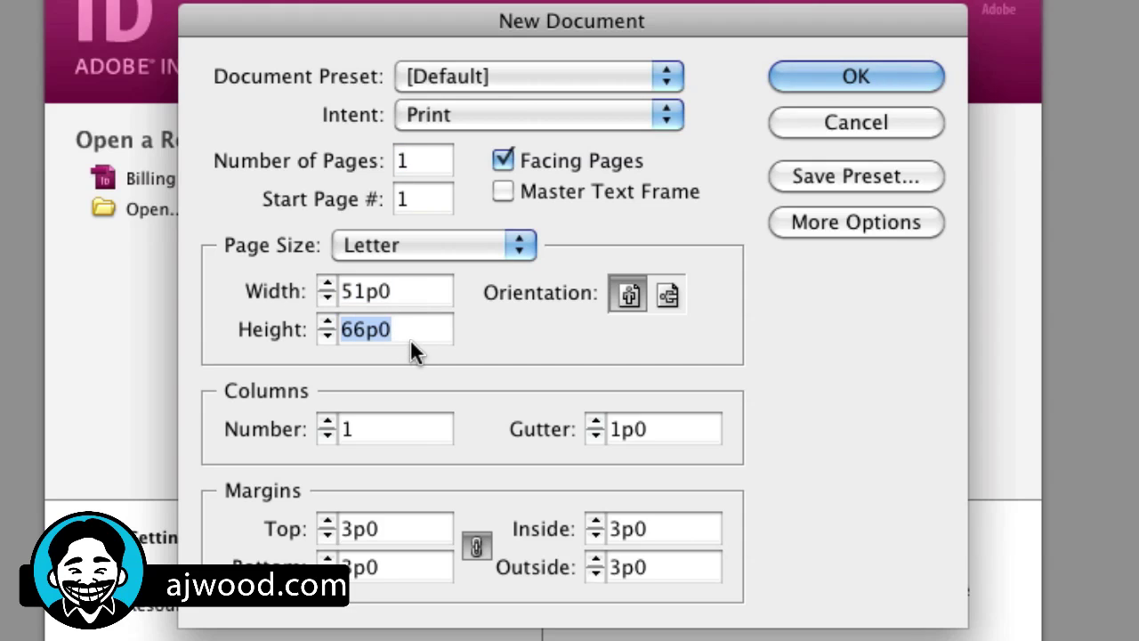
click(416, 329)
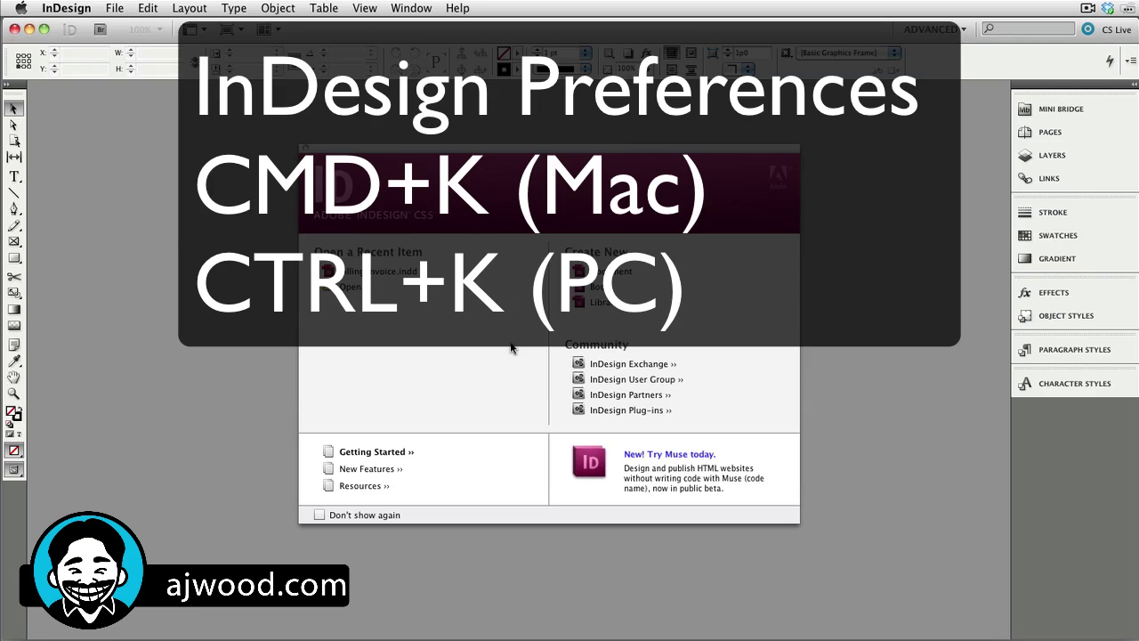
Set both horizontal and vertical ruler units to Inches in Units & Increments preferences.
key(super+k)
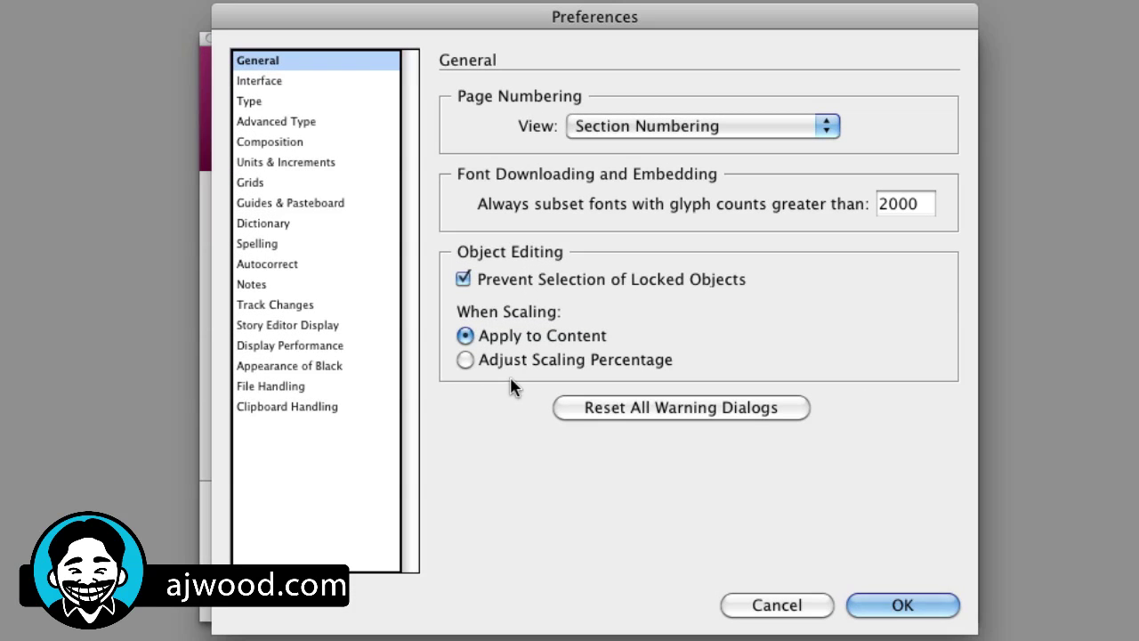
click(271, 163)
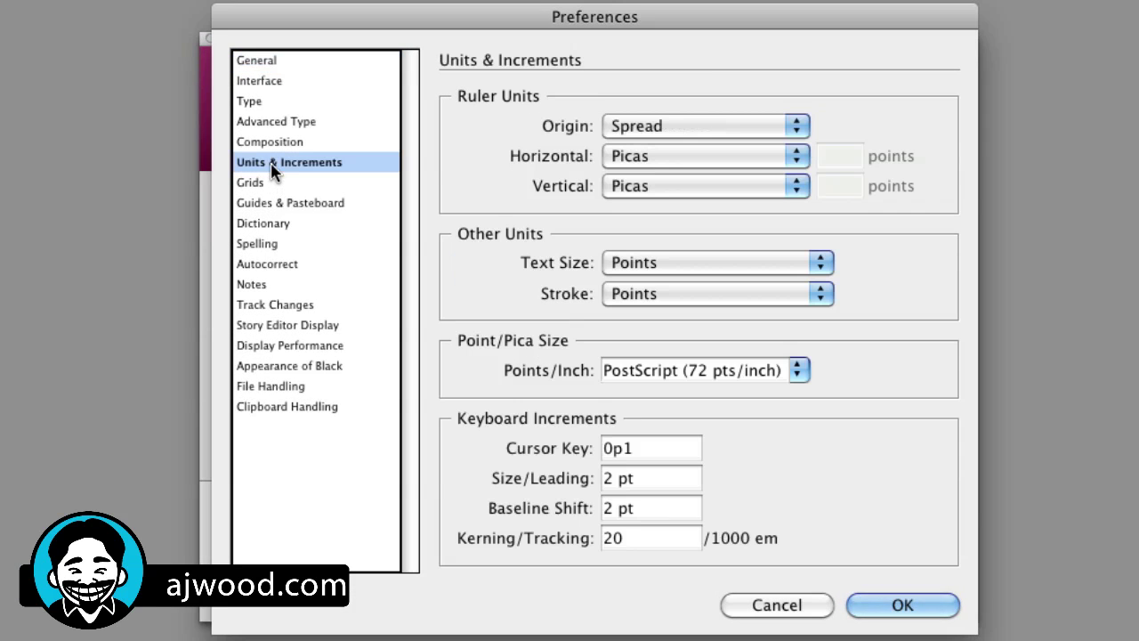
click(797, 158)
click(767, 175)
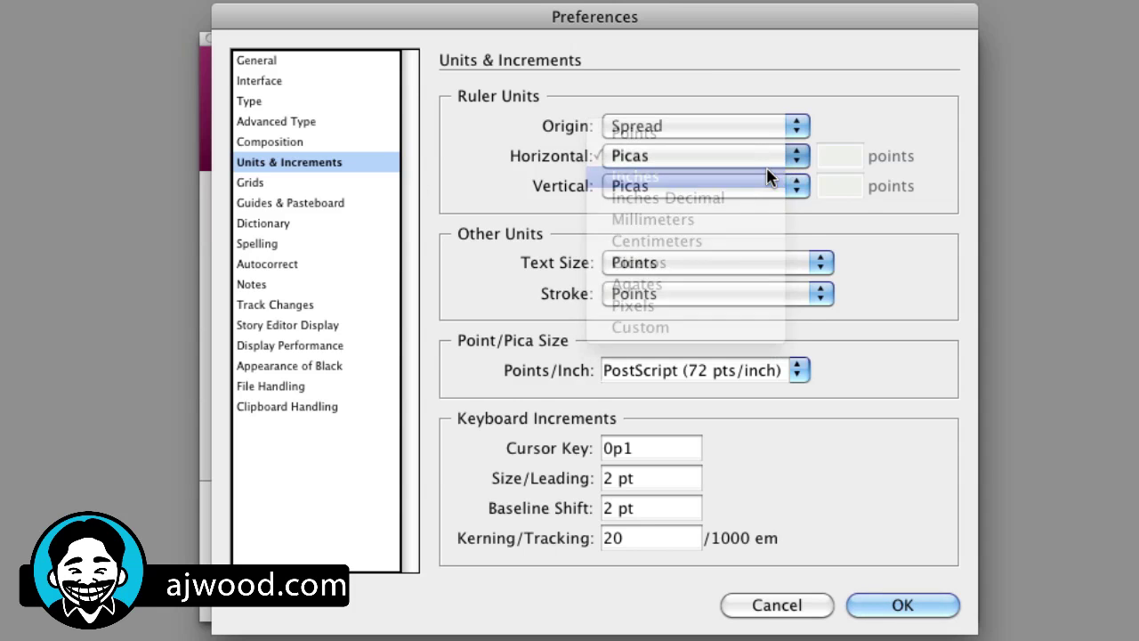
click(797, 186)
click(769, 210)
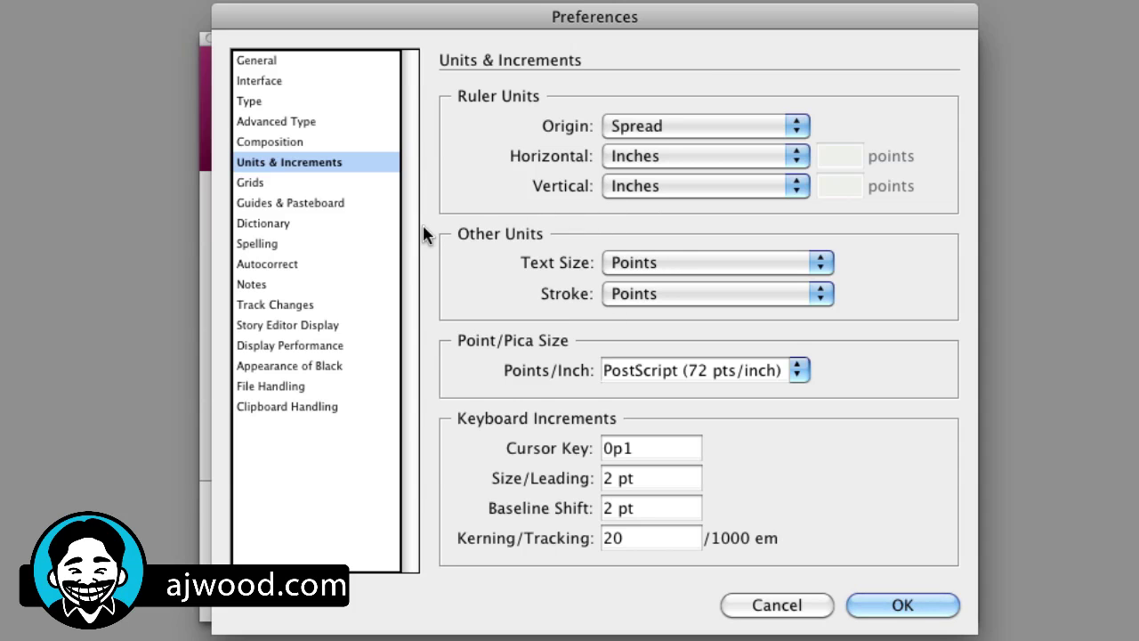
Switch the Preferences dialog to the File Handling page.
click(280, 388)
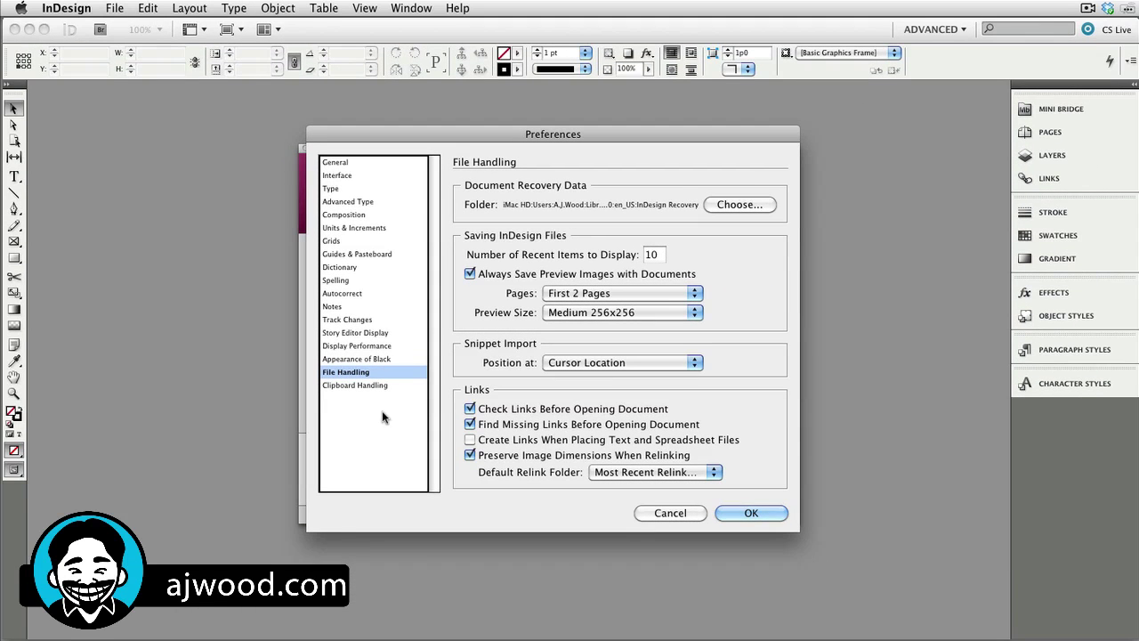
Accept the Preferences with OK and turn on View > Extras > Show Text Threads.
click(755, 514)
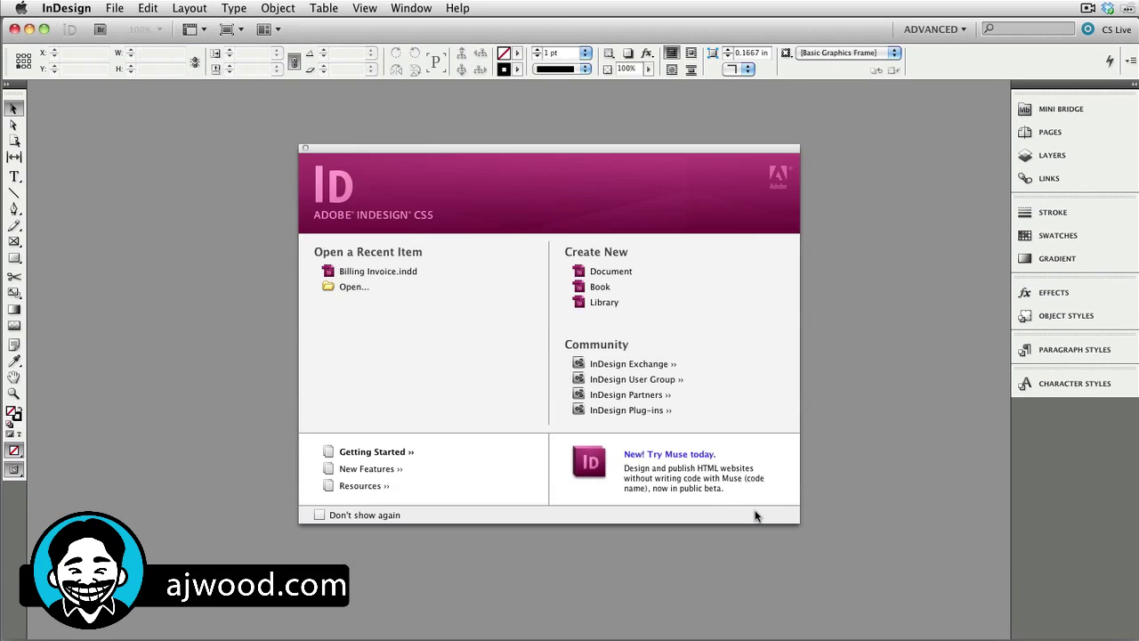
click(366, 8)
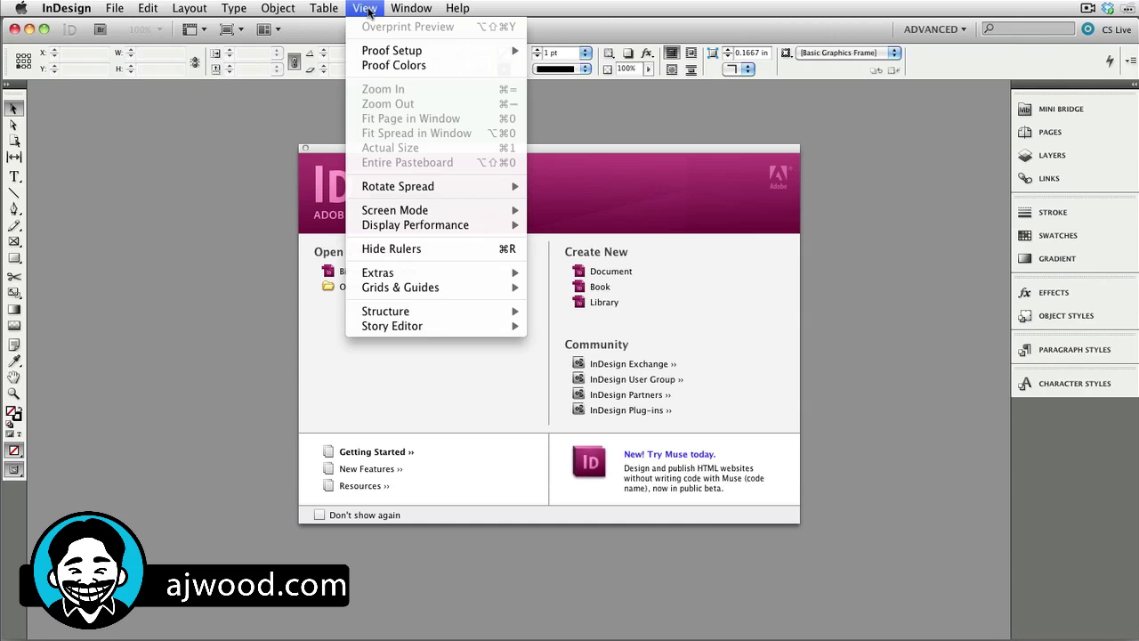
mouse_move(397, 279)
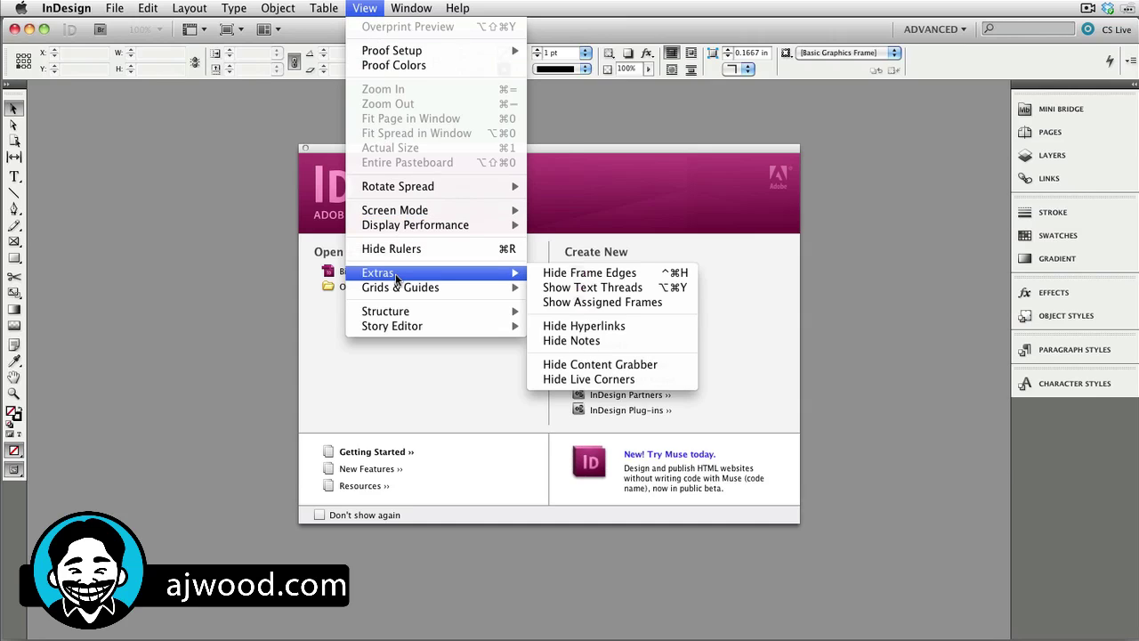
click(586, 289)
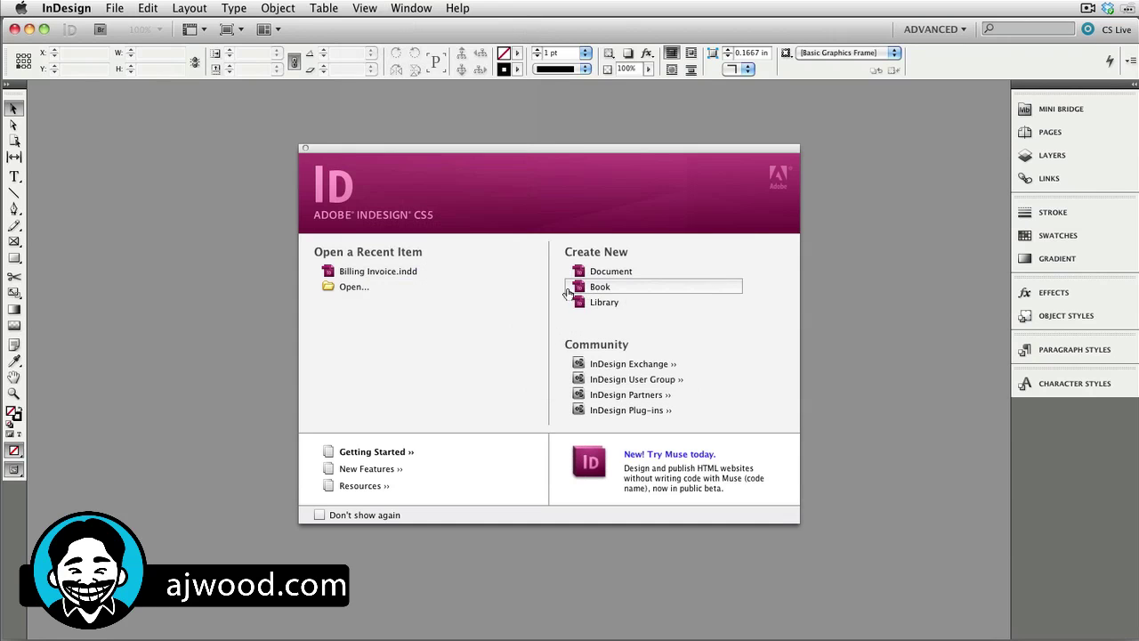
Change the default ruler guide colour from Cyan to Brick Red in Layout > Ruler Guides.
click(364, 8)
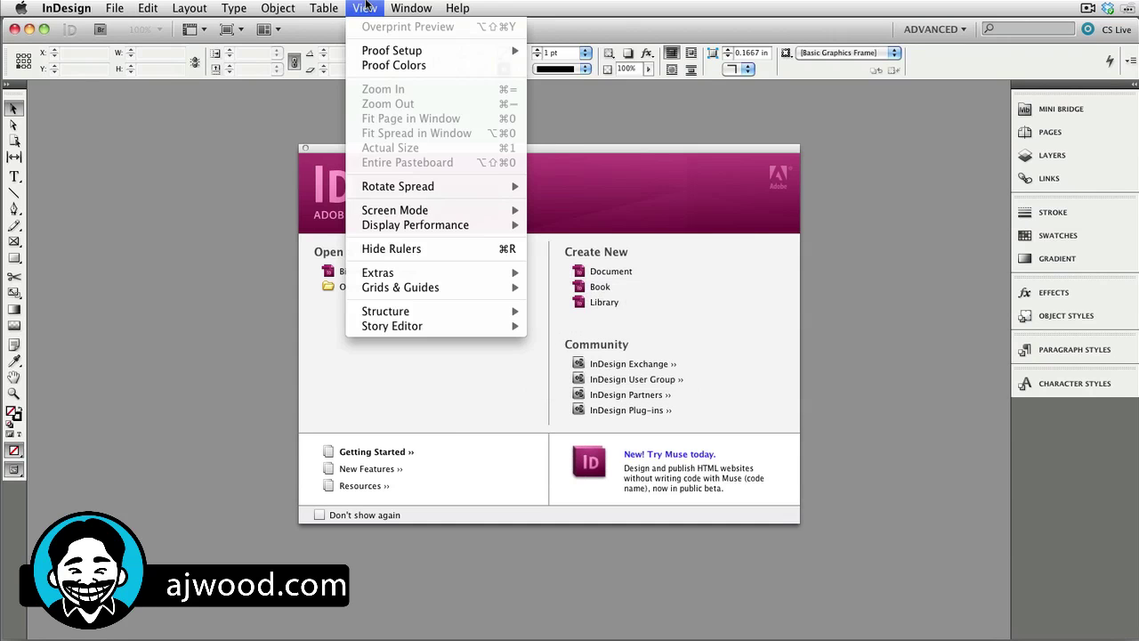
mouse_move(199, 8)
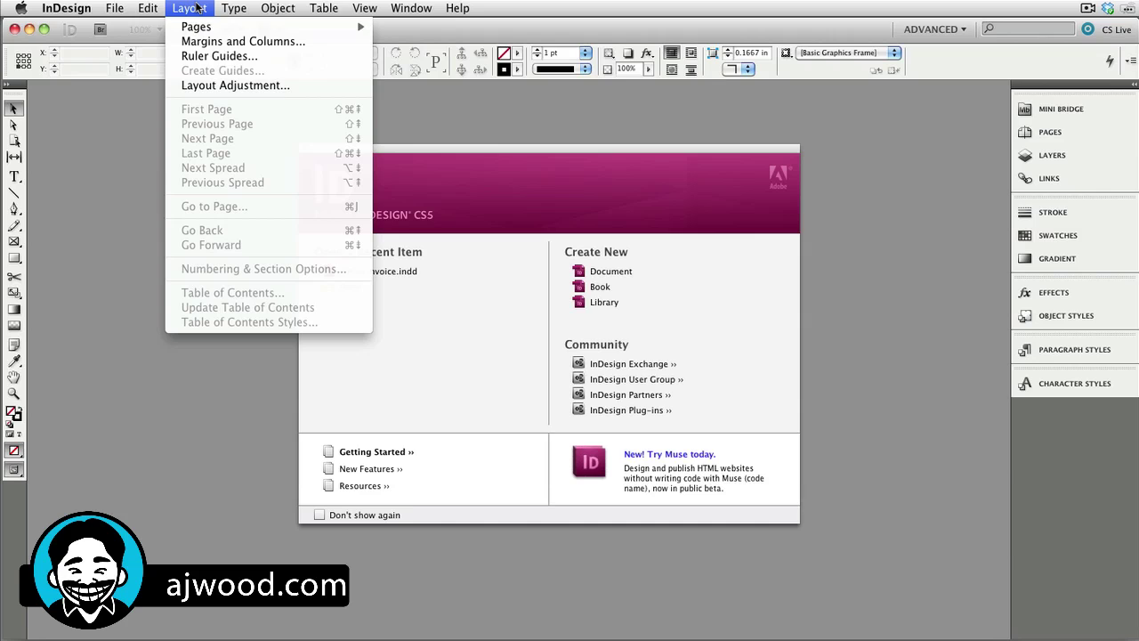
click(198, 59)
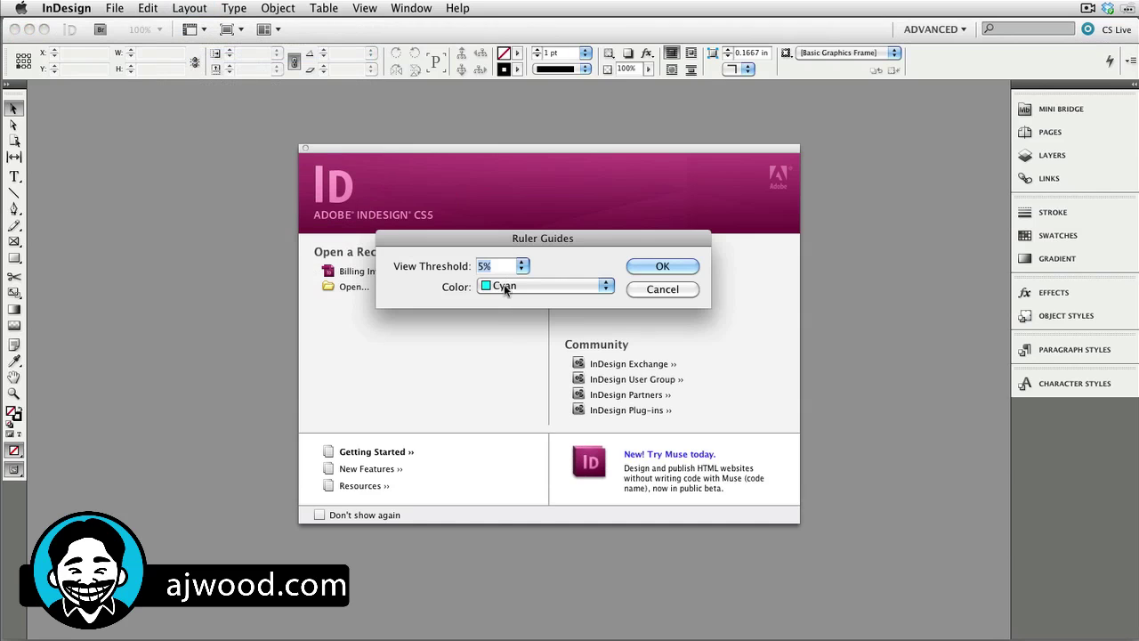
click(576, 286)
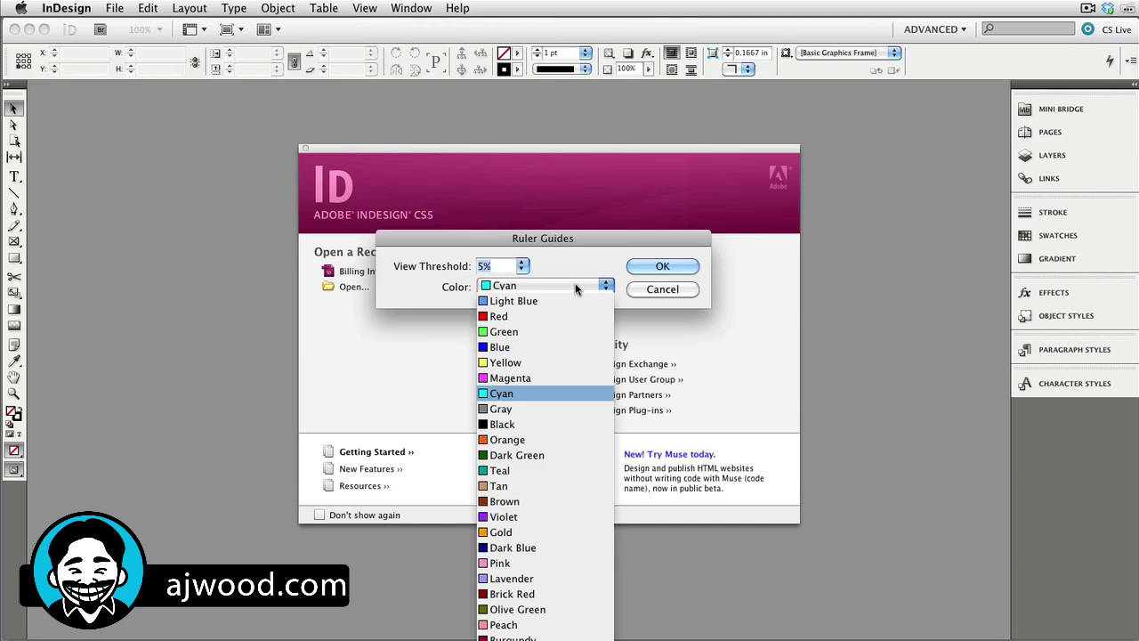
click(548, 599)
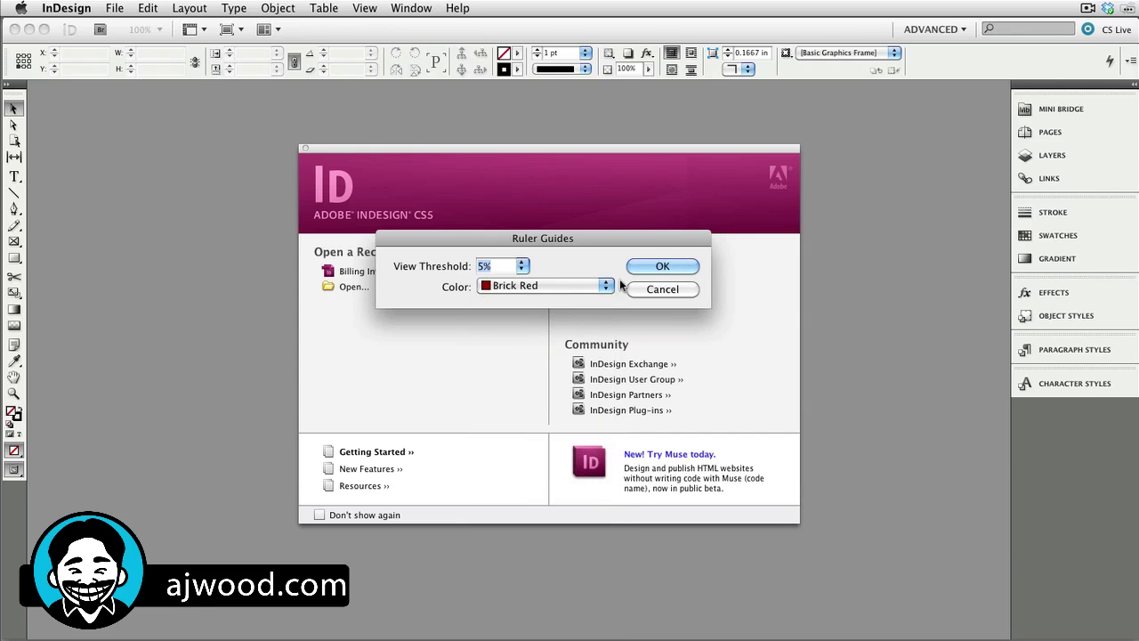
click(659, 267)
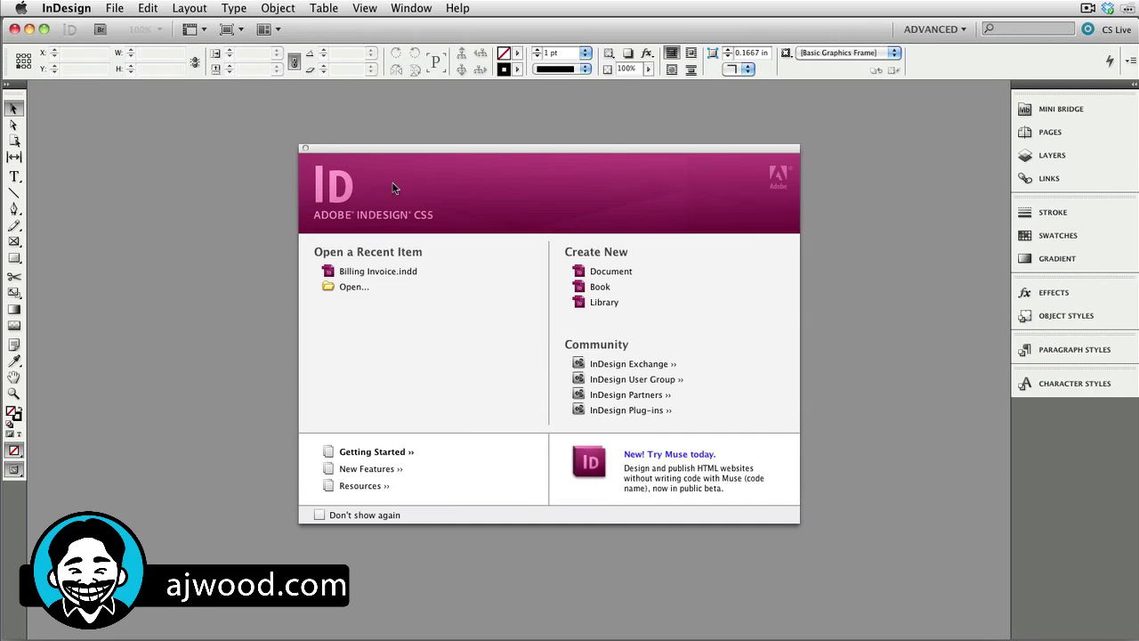
click(13, 177)
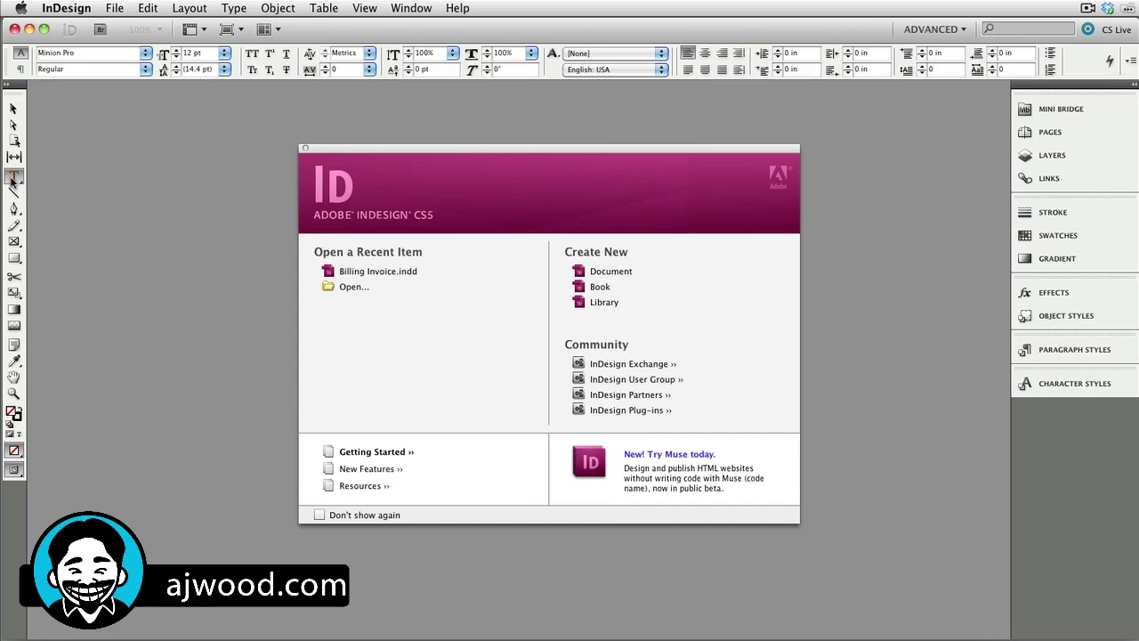
click(95, 52)
click(195, 53)
click(148, 55)
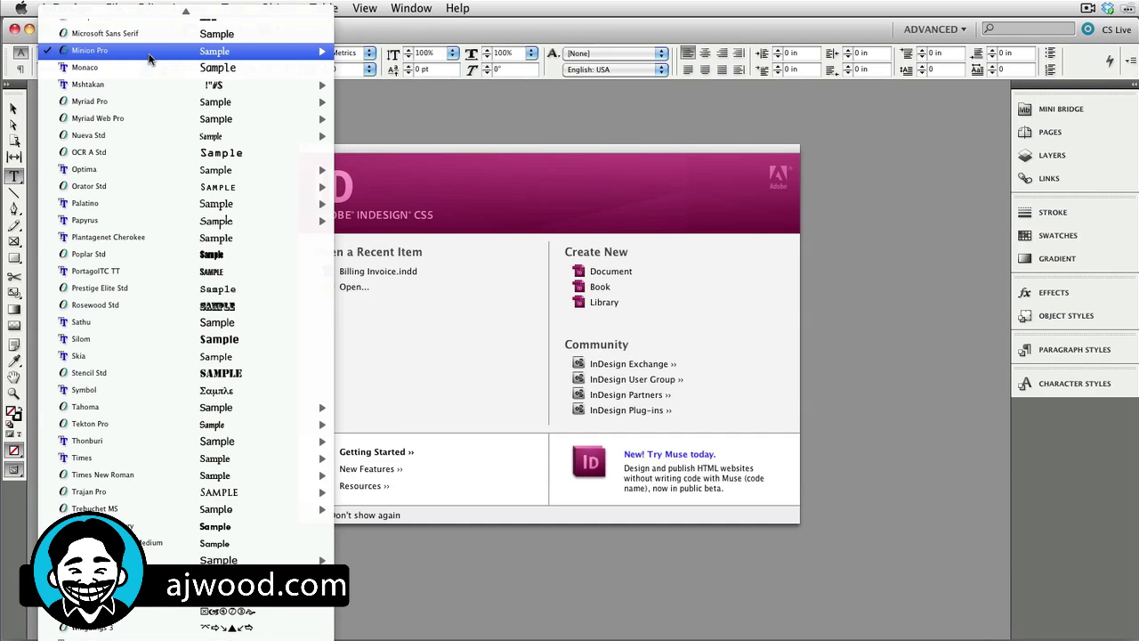
mouse_move(145, 58)
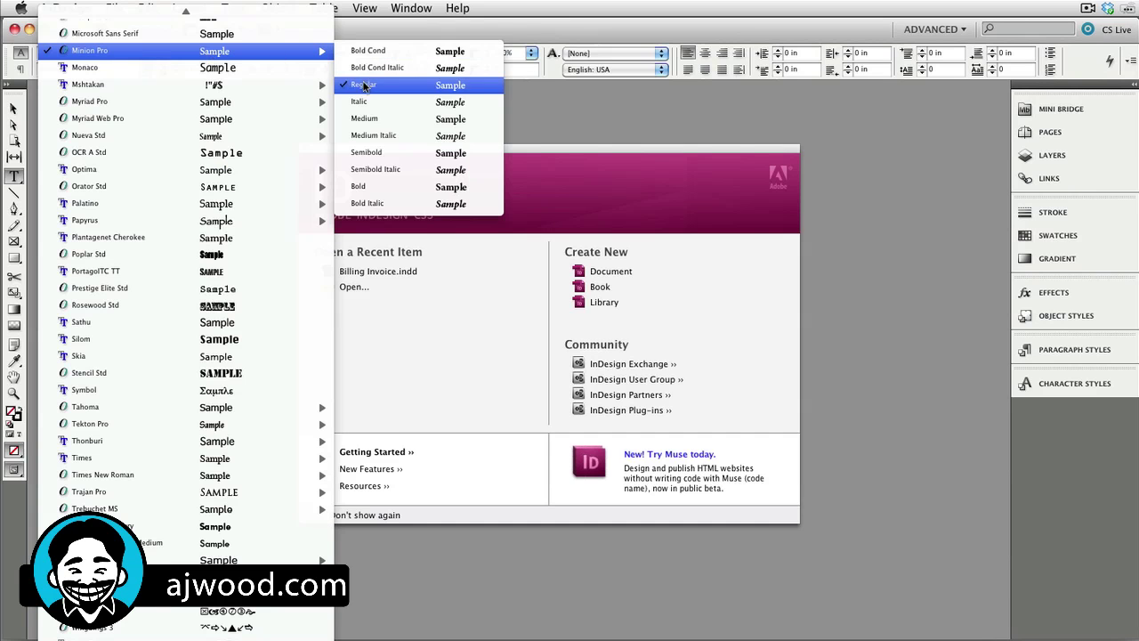
click(336, 86)
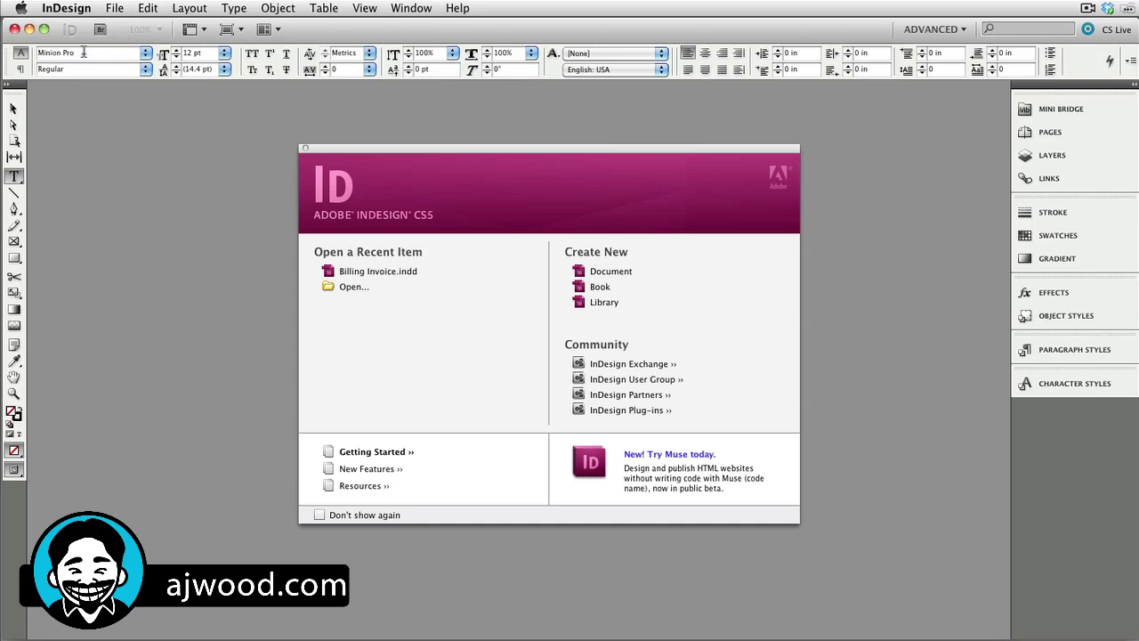
Change [Basic Paragraph]'s font family from Minion Pro to Adobe Garamond Pro.
click(1067, 350)
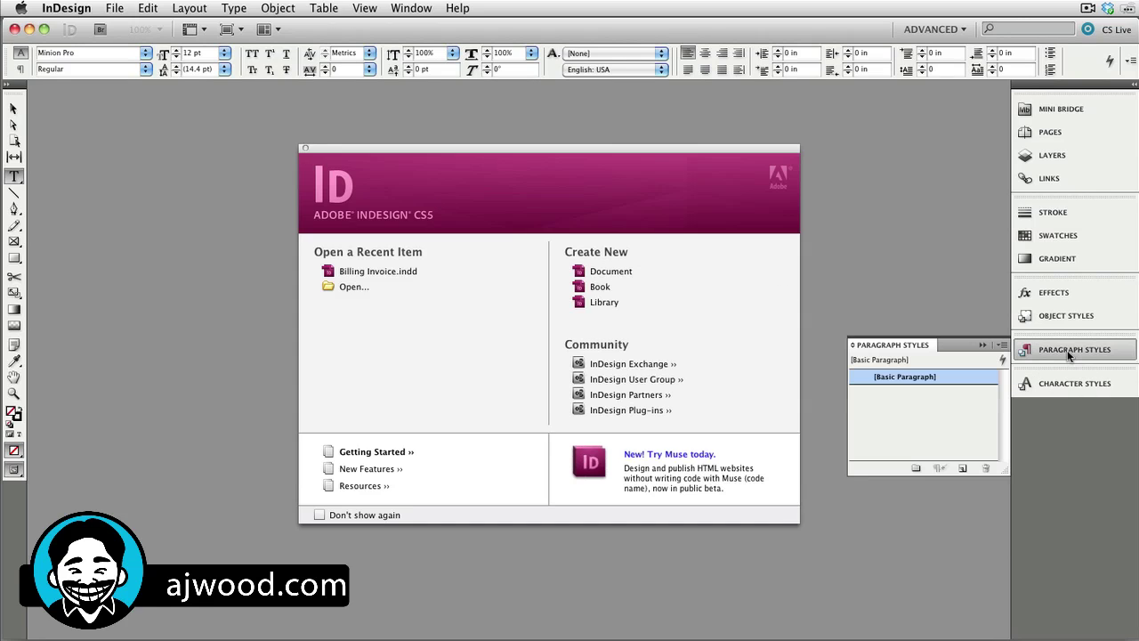
double_click(932, 378)
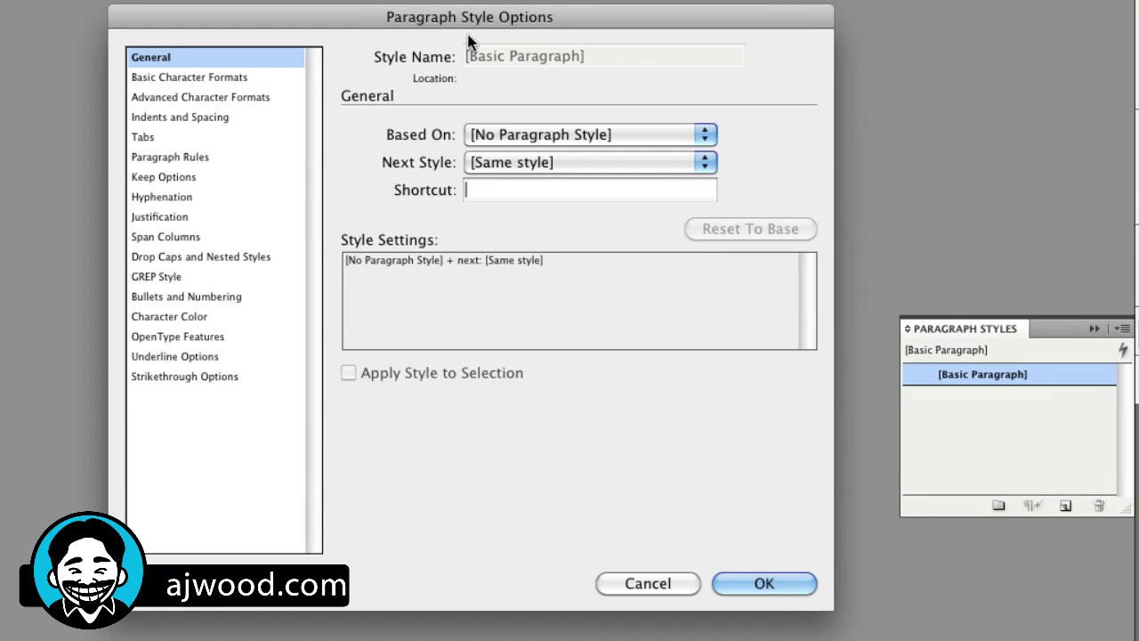
click(178, 77)
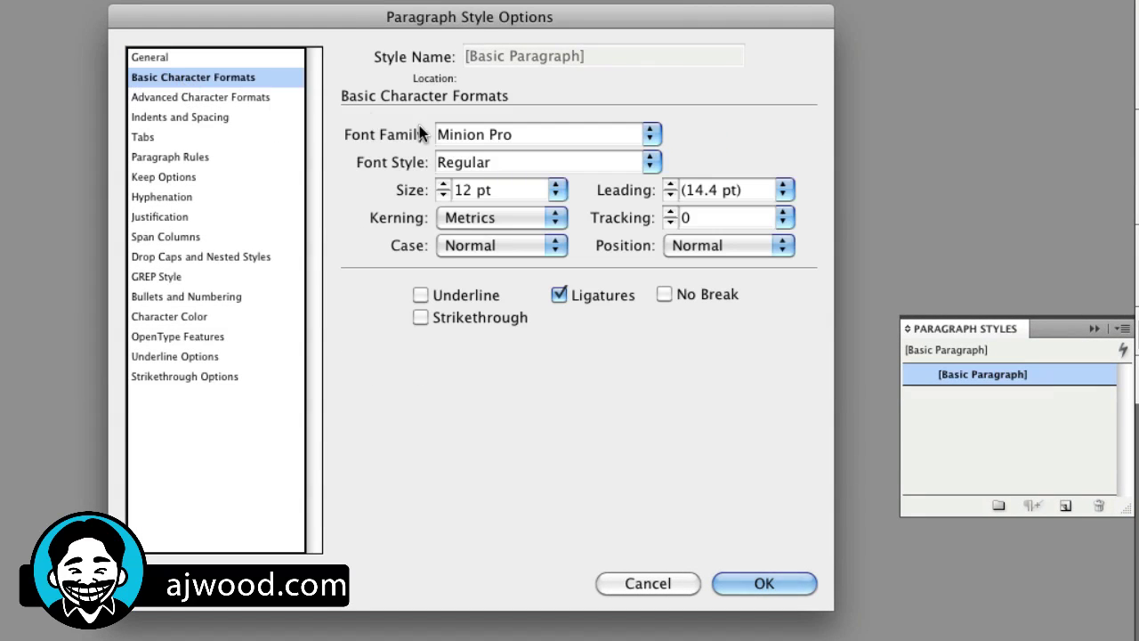
drag(555, 135, 320, 134)
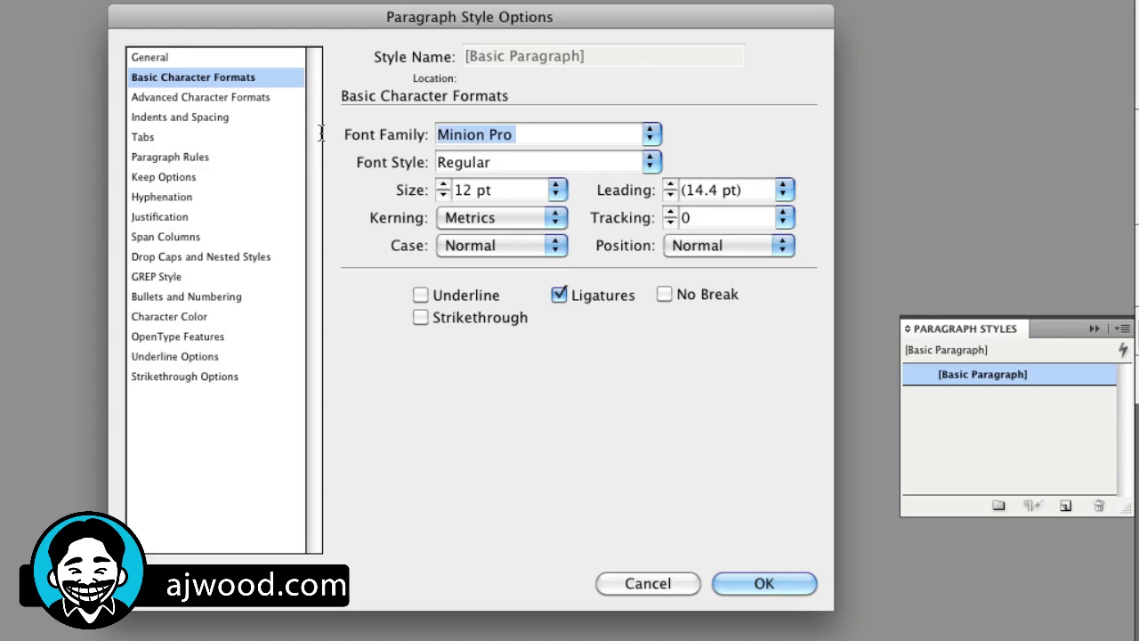
text(Adobe Garamond)
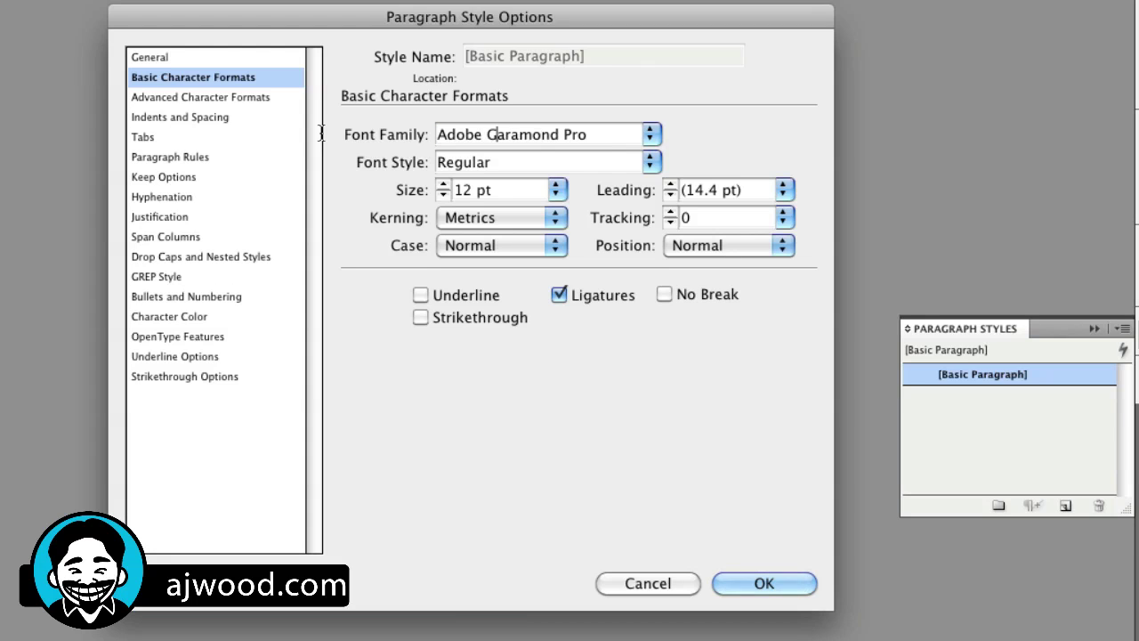
key(Tab)
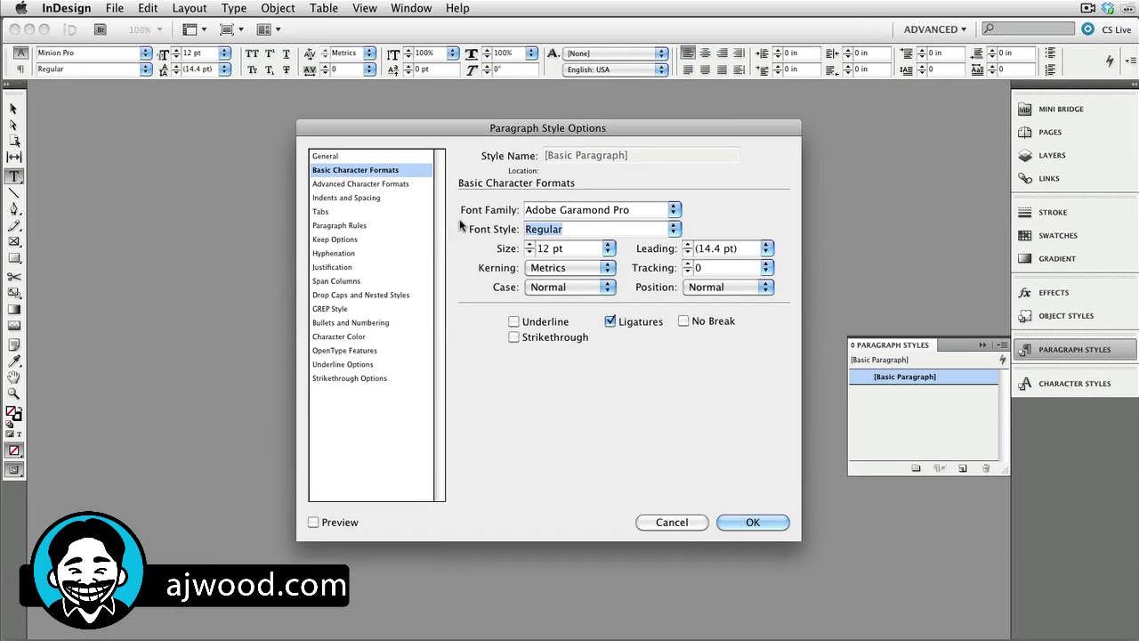
click(739, 522)
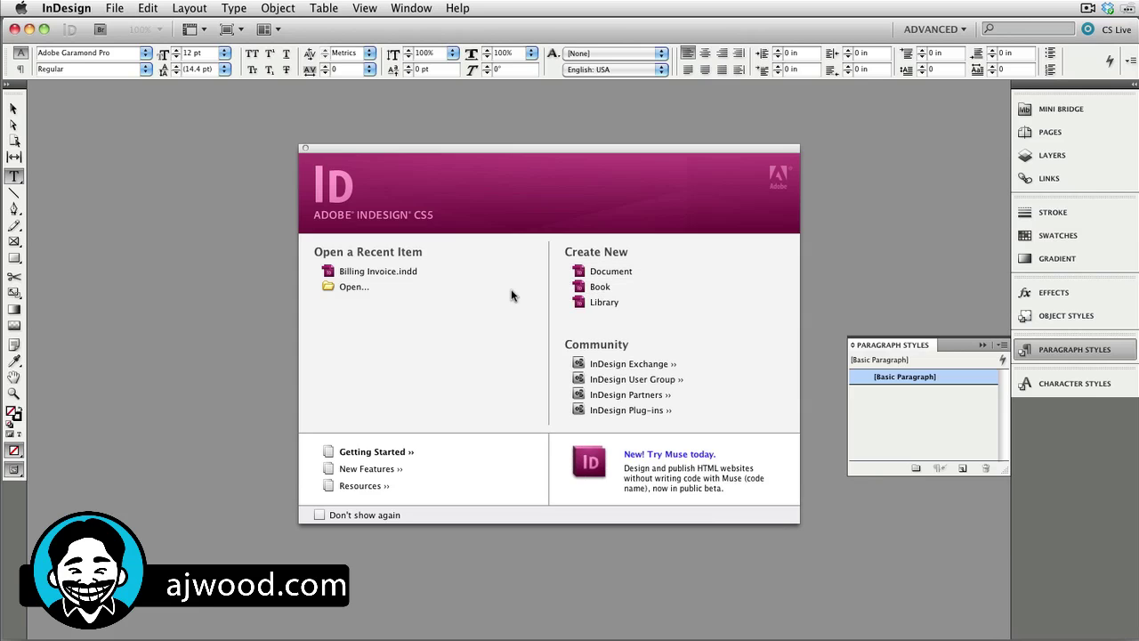
Create a new Letter-size document, draw four placeholder frames, and toggle frame edges off and on.
key(super+n)
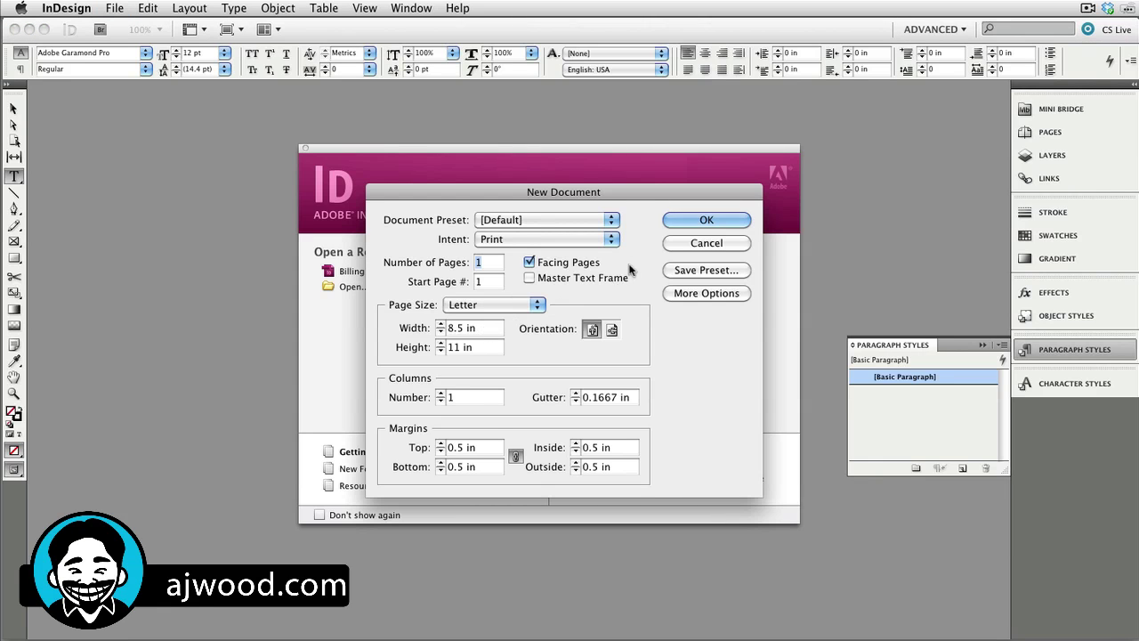
click(702, 222)
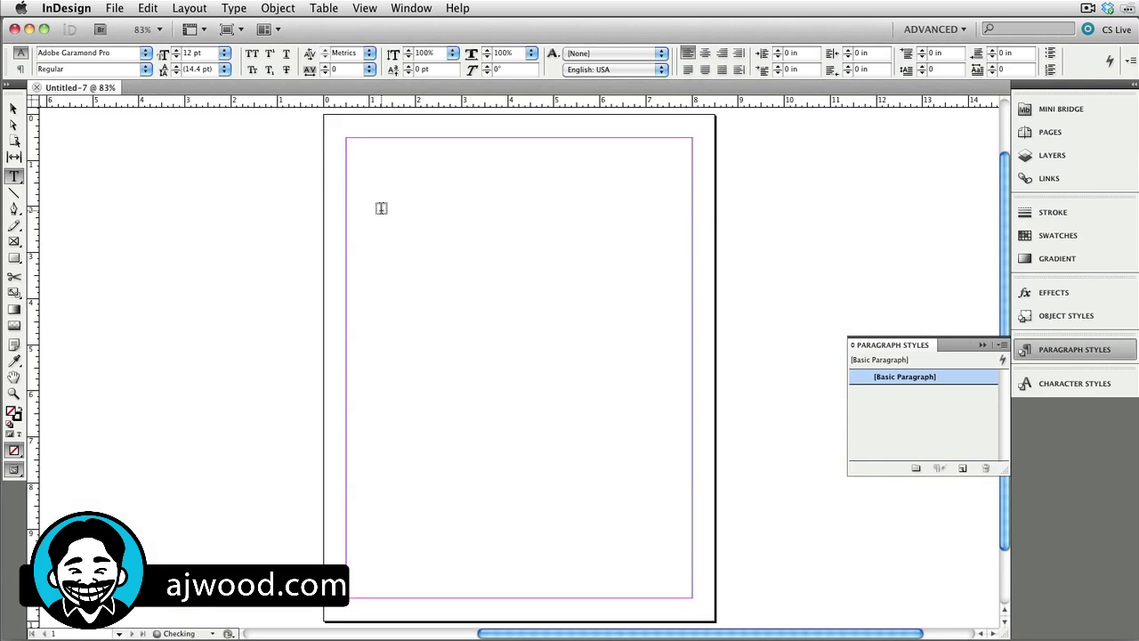
key(f)
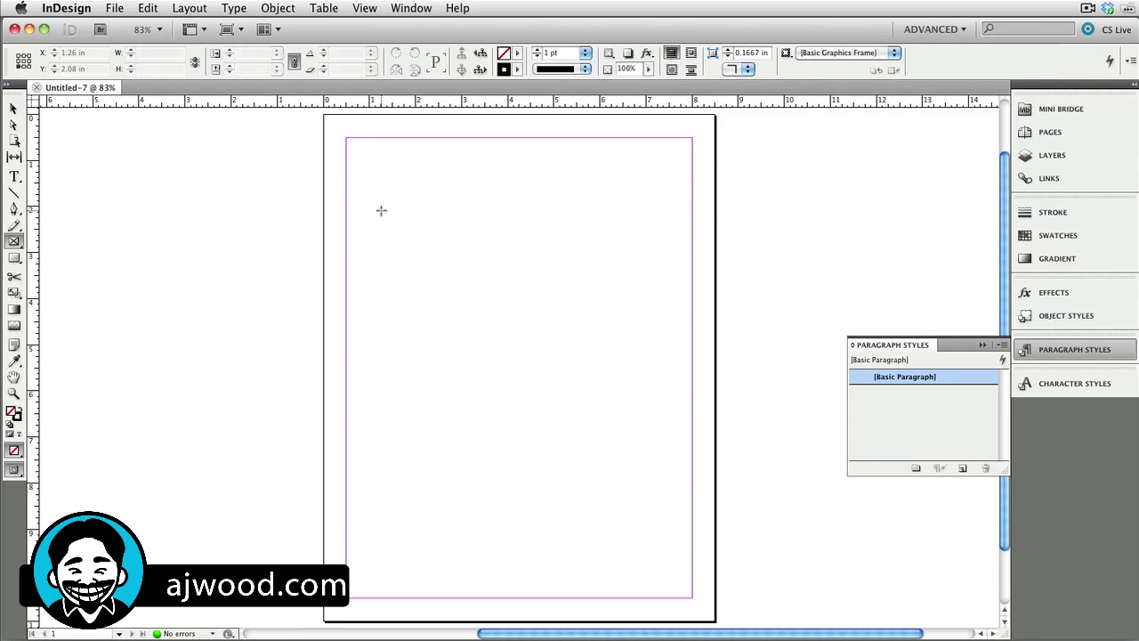
drag(363, 170, 439, 285)
drag(479, 170, 553, 279)
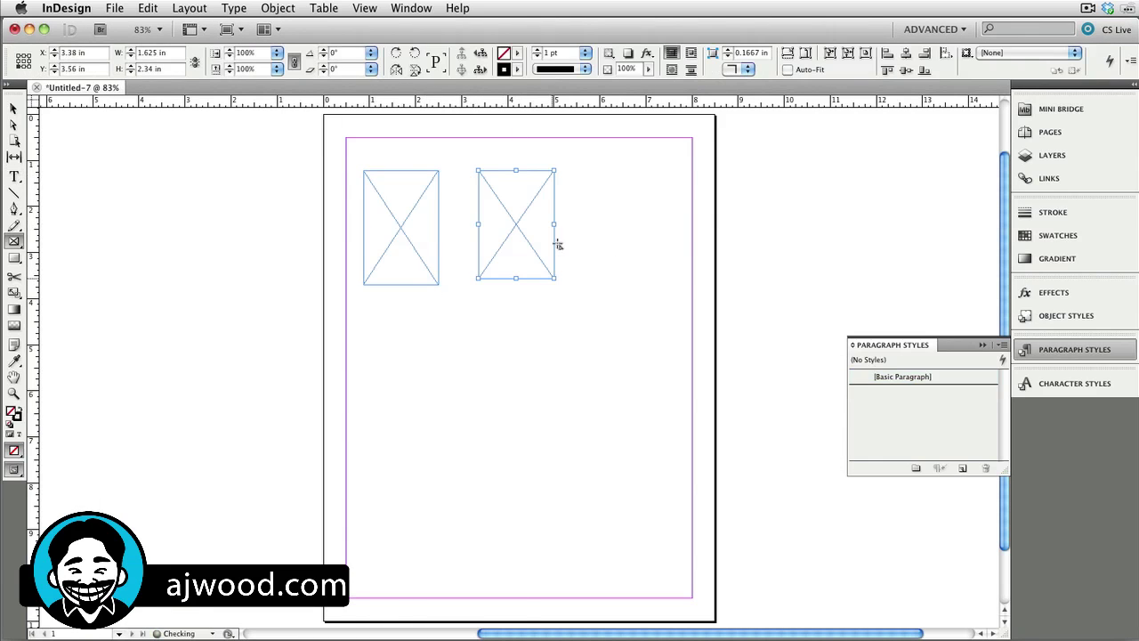
drag(572, 169, 646, 288)
drag(372, 327, 431, 438)
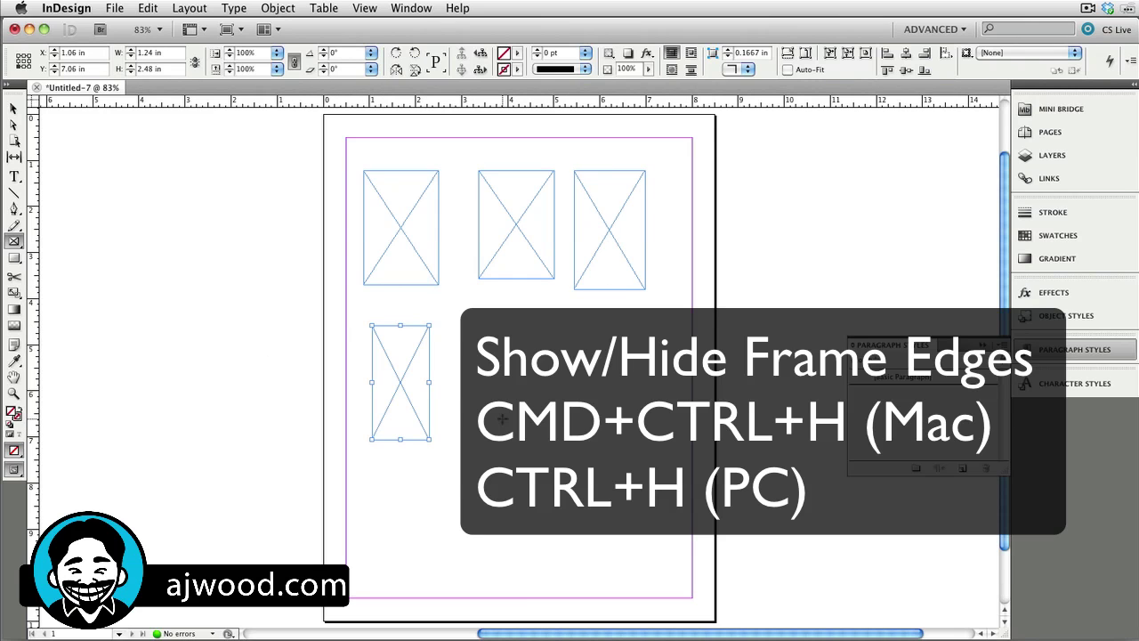
key(ctrl+super+h)
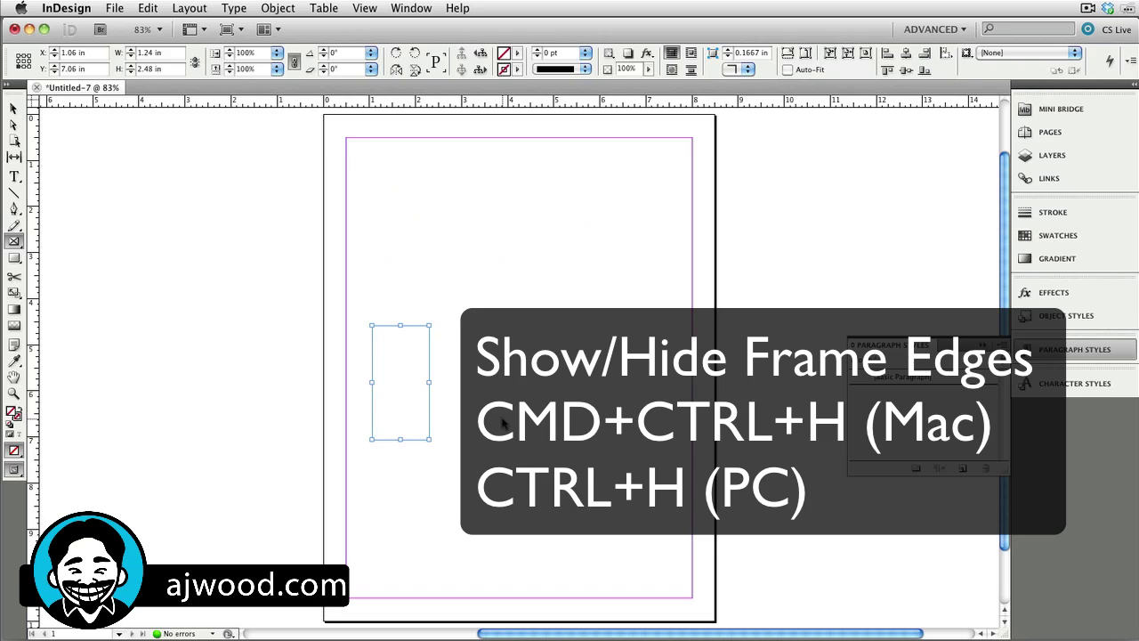
key(ctrl+super+h)
key(ctrl+super+h)
key(ctrl+super+h)
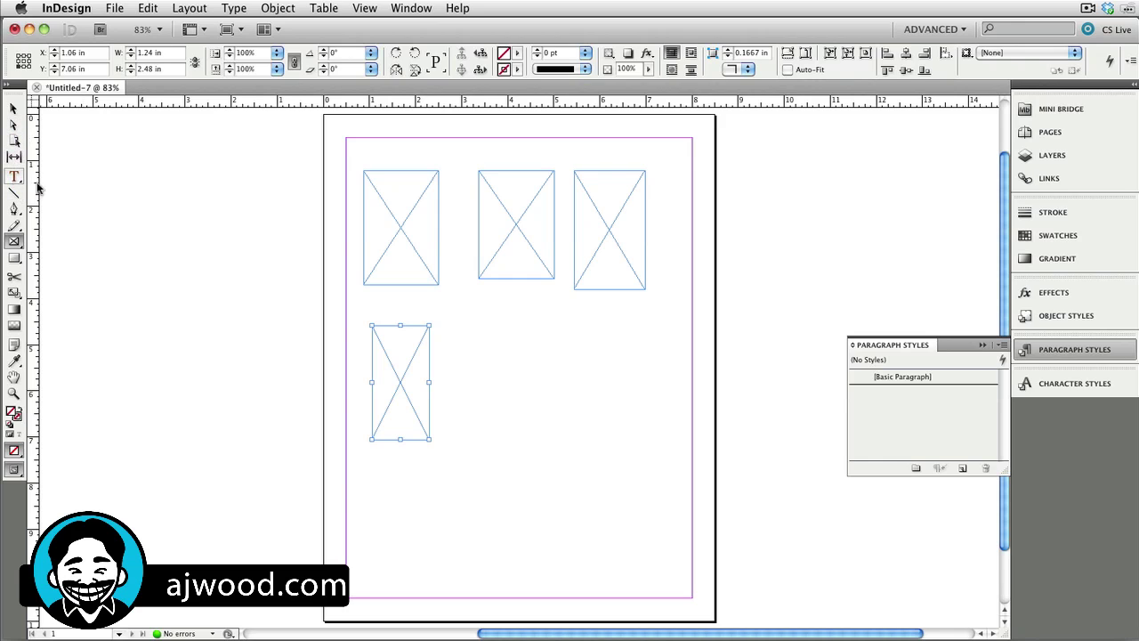
Replace the placeholder frames with a margin-filling text frame full of placeholder text.
key(super+a)
key(Delete)
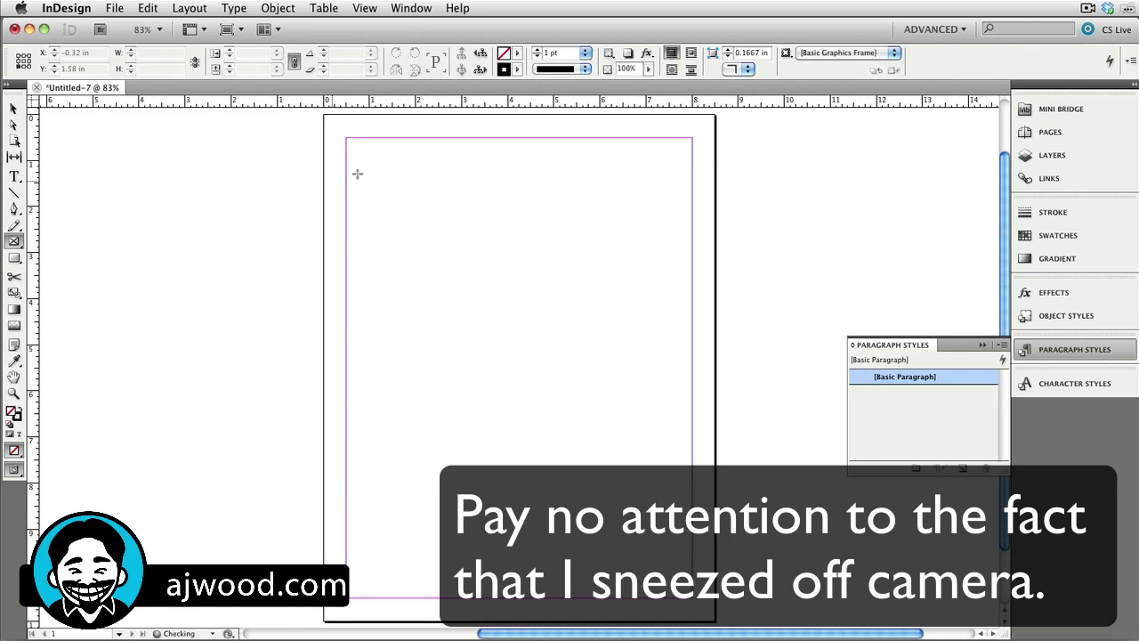
key(t)
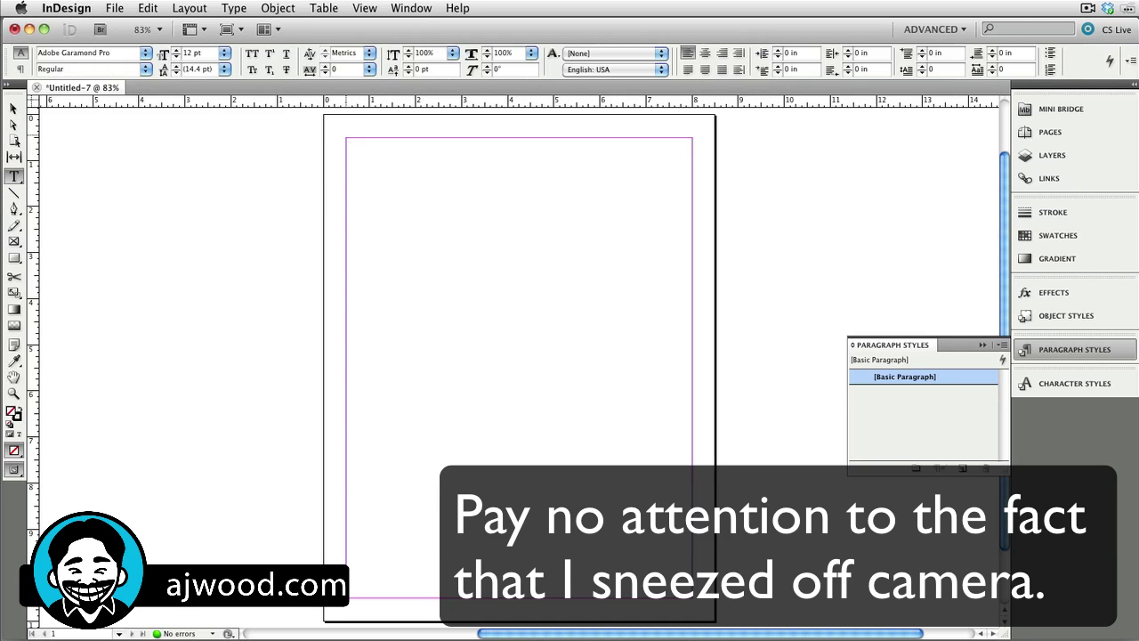
drag(346, 137, 693, 598)
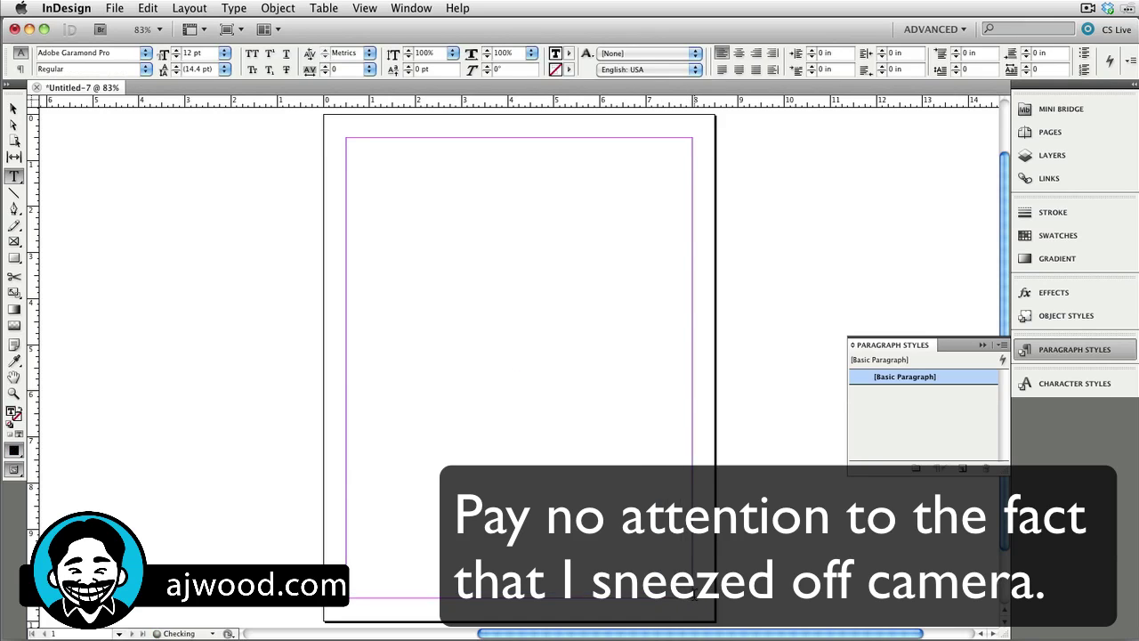
click(233, 8)
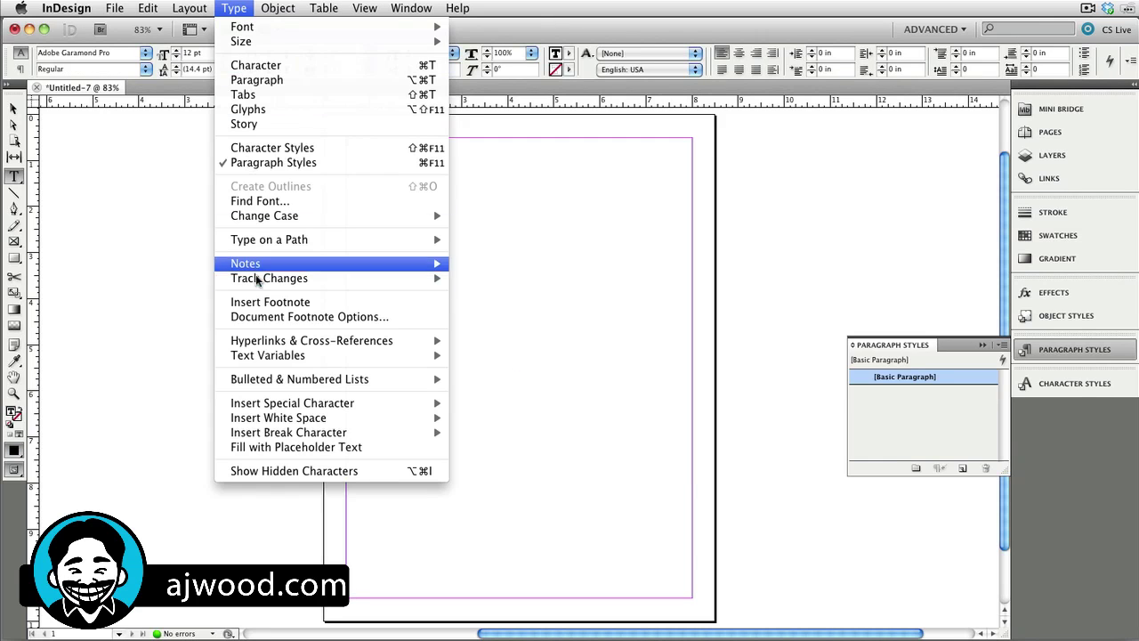
click(264, 467)
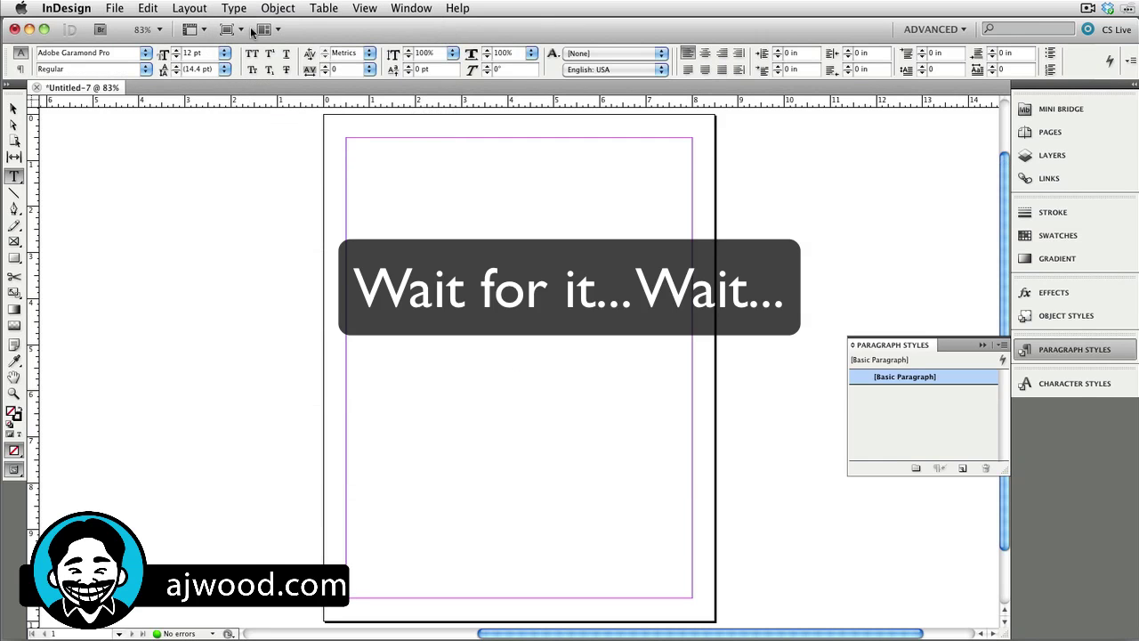
click(233, 8)
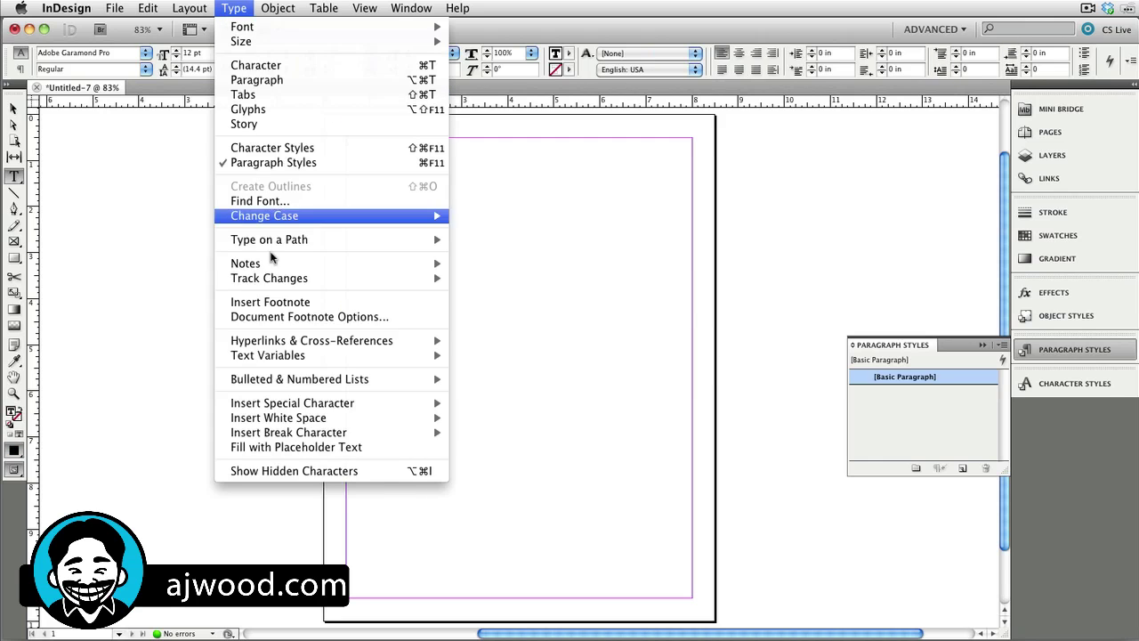
click(276, 447)
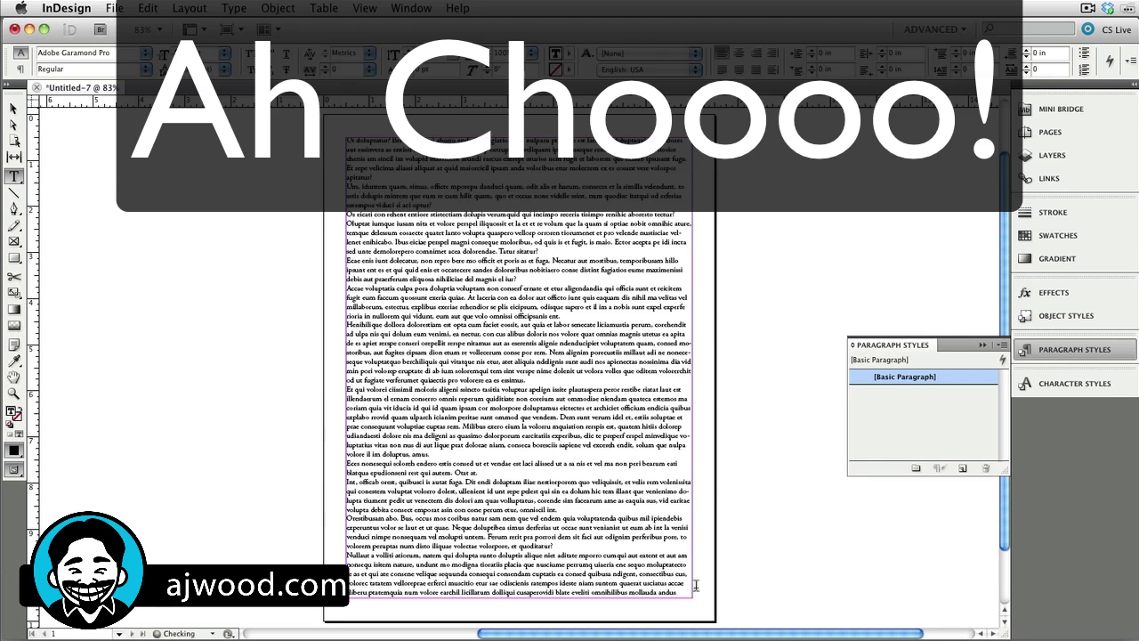
Shrink the text frame to the top-left and thread its overflow into a new lower-right frame.
key(Escape)
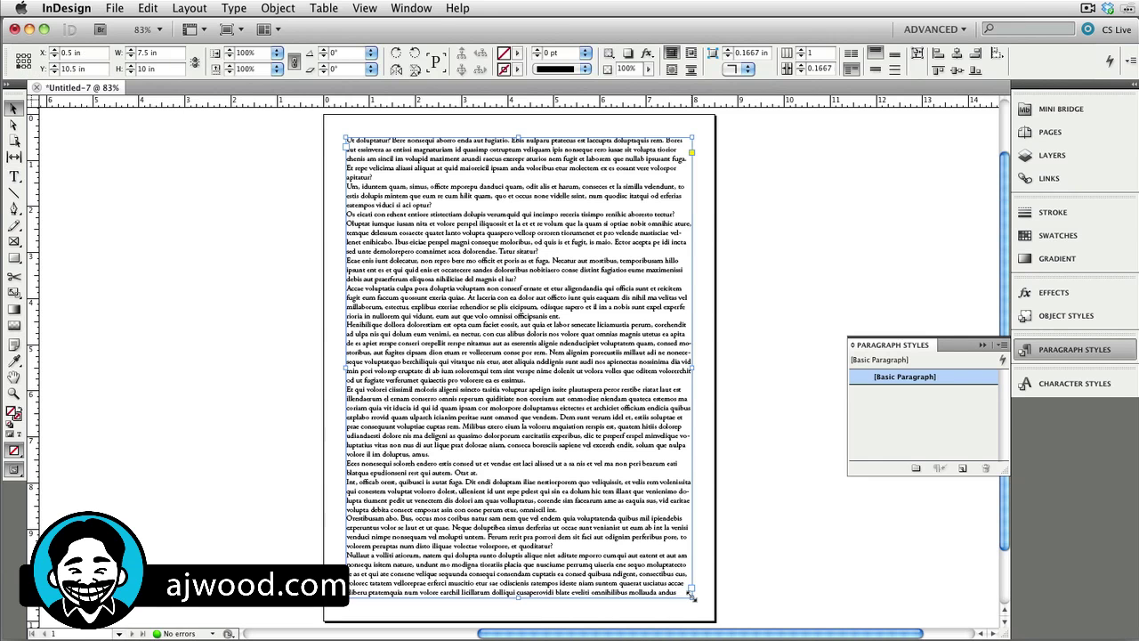
drag(688, 589, 473, 263)
click(472, 259)
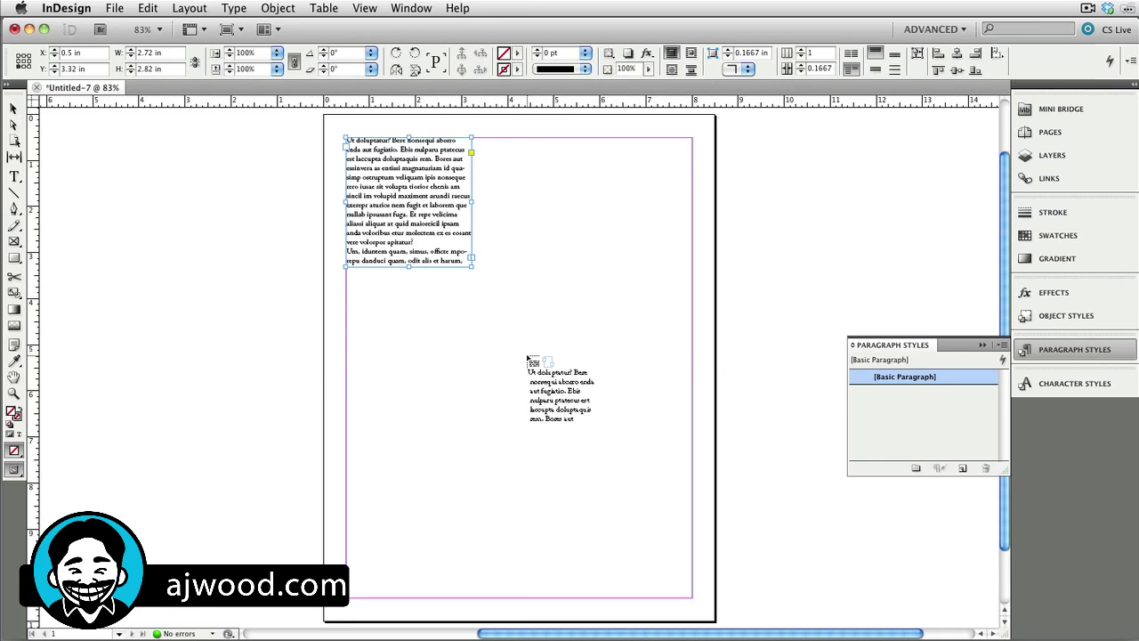
drag(526, 356, 696, 600)
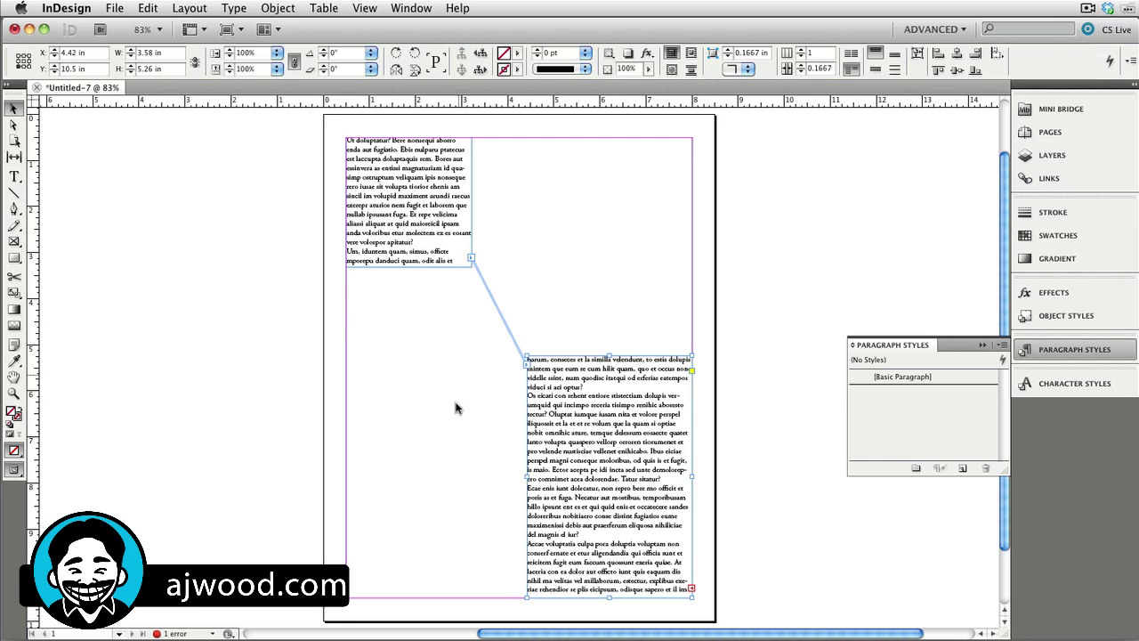